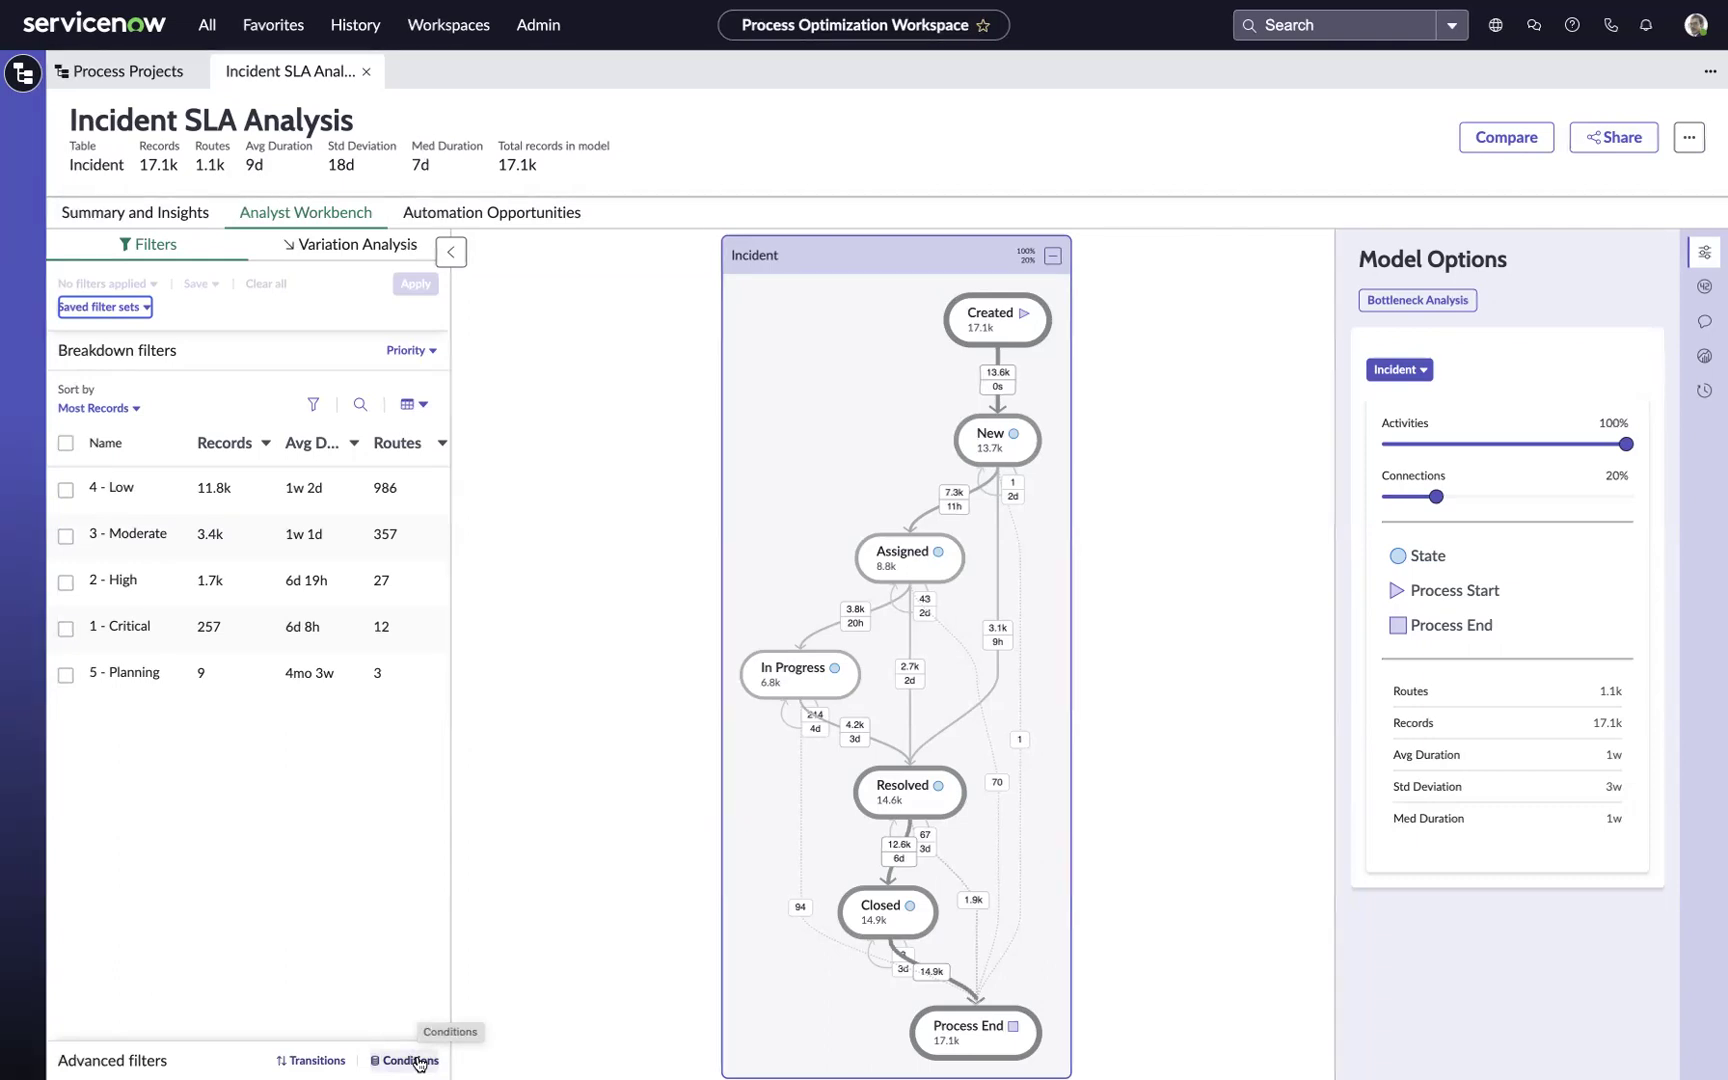
Add a related list condition requiring greater than or equal to 1 Task SLA->Task record.
click(402, 1062)
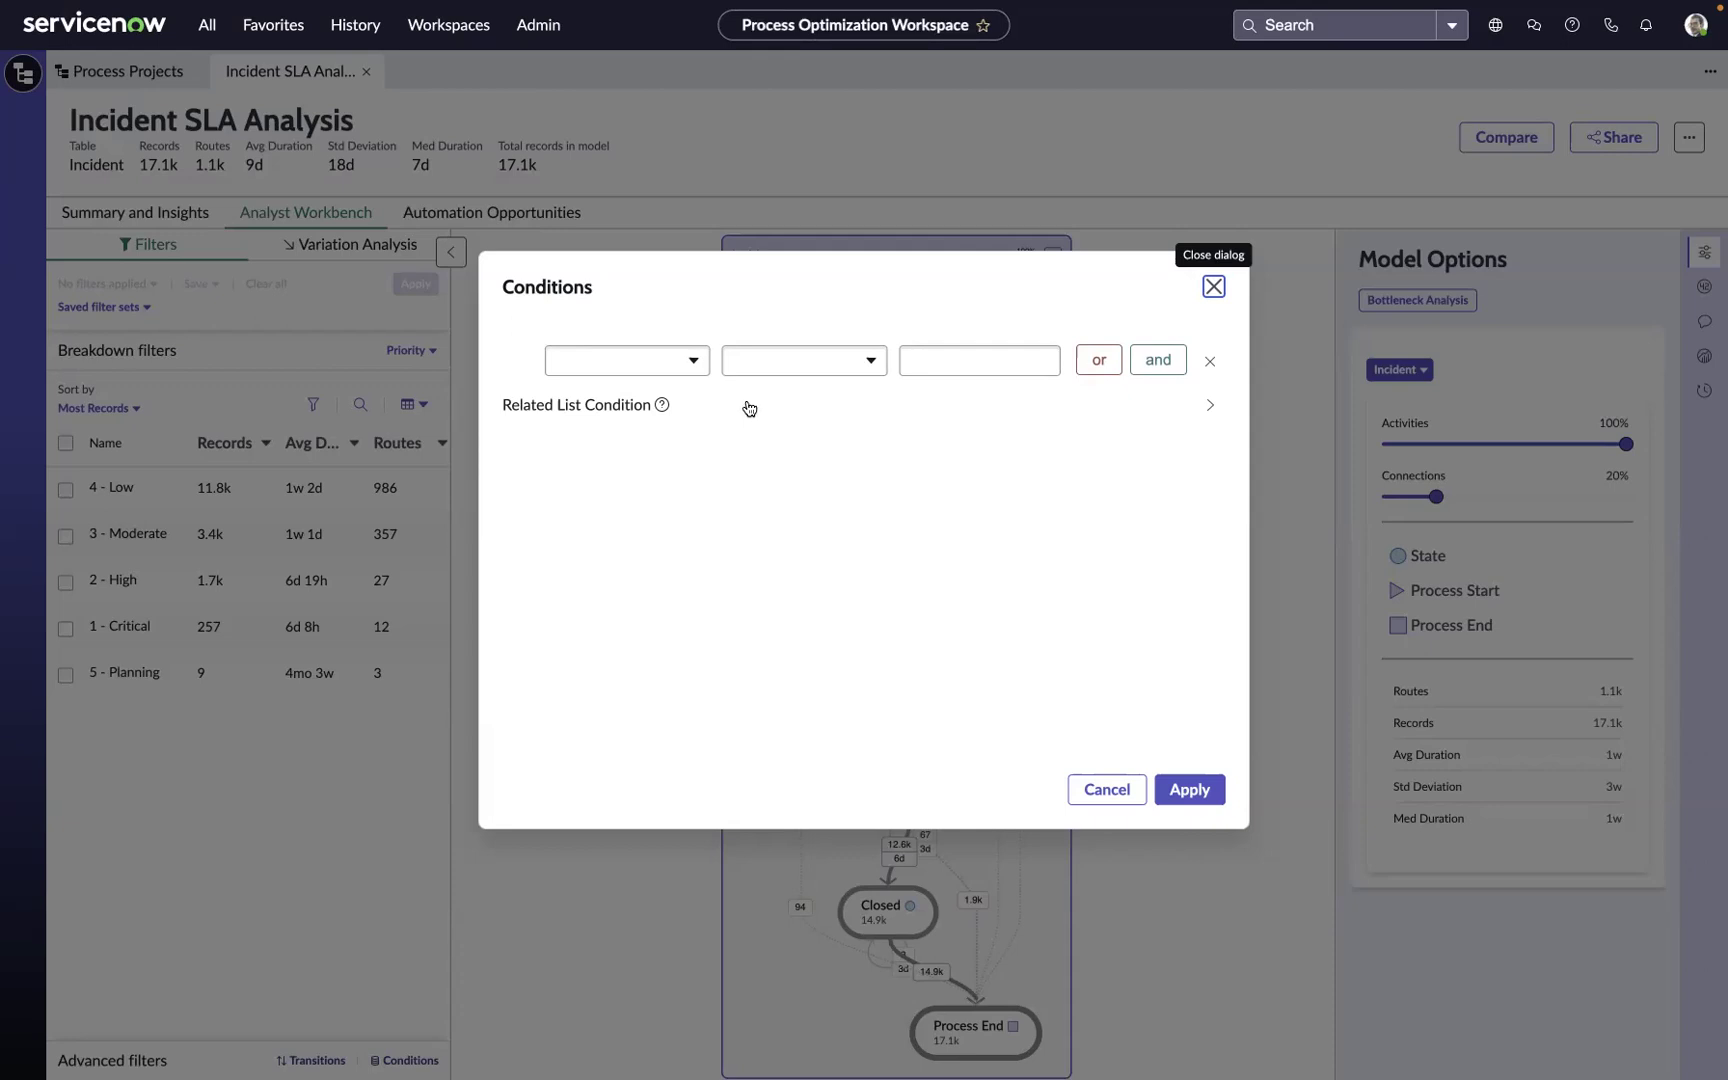
click(749, 408)
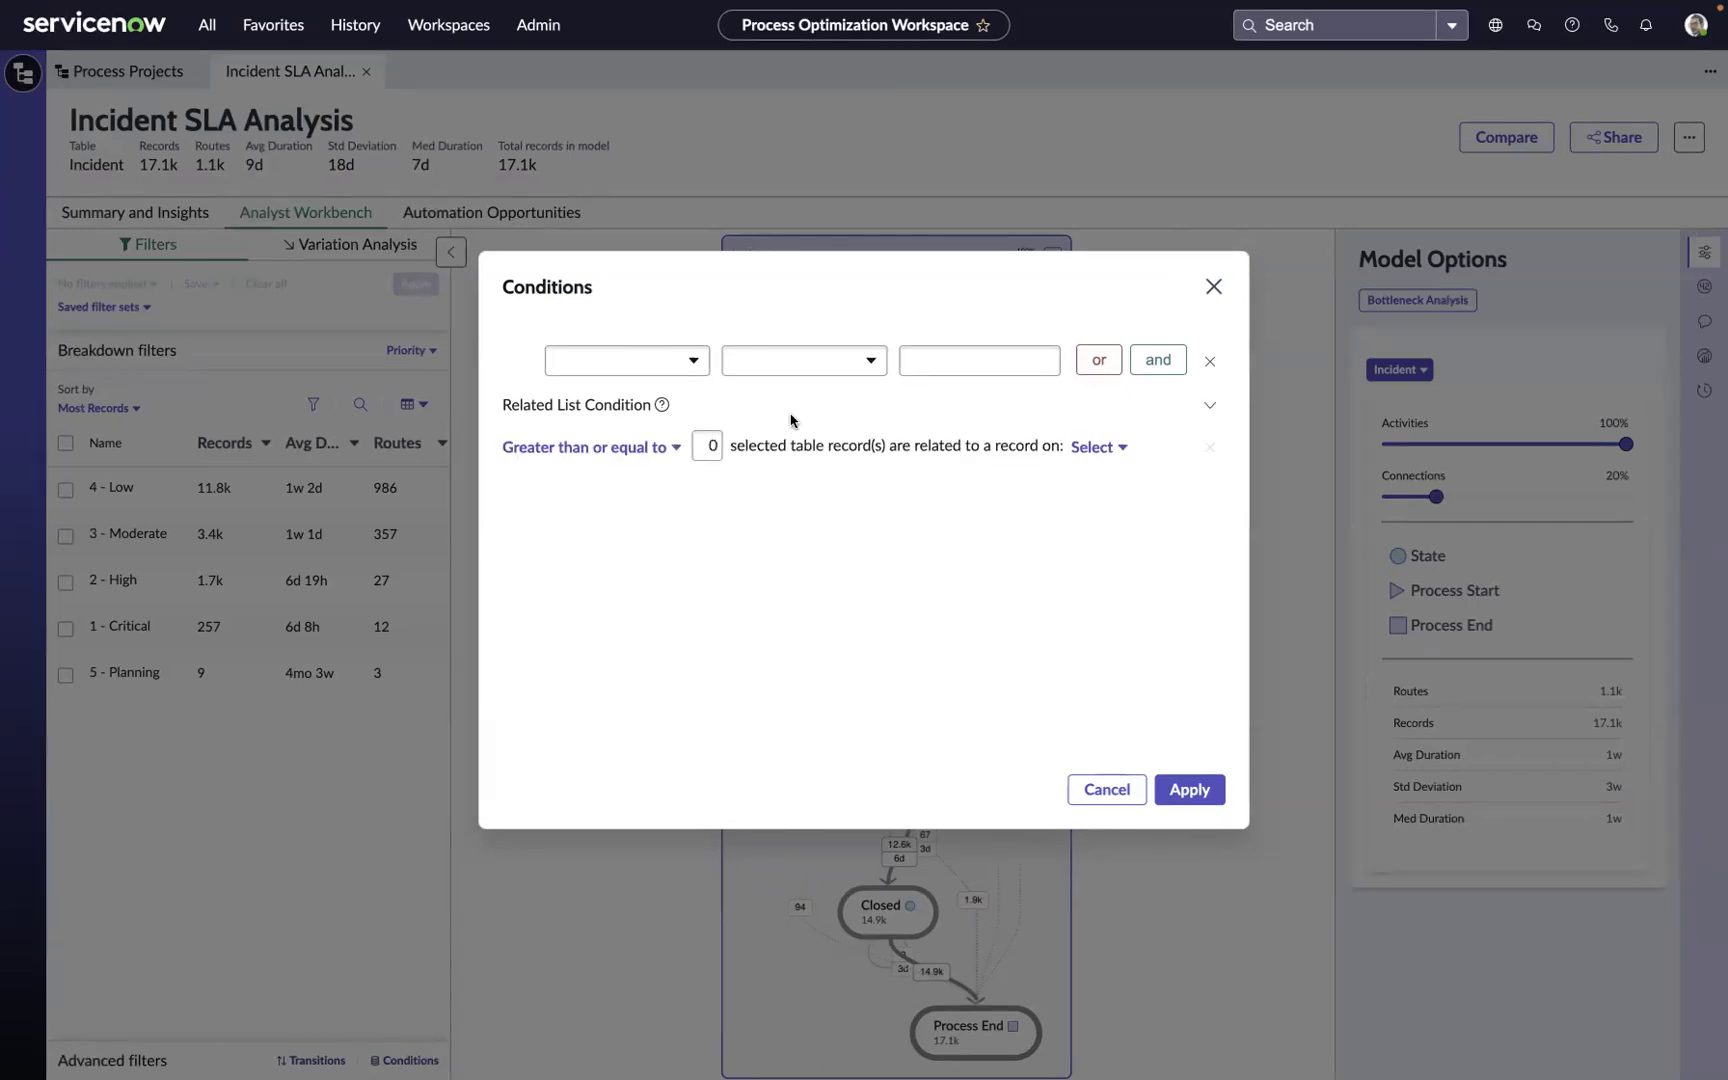
click(1118, 450)
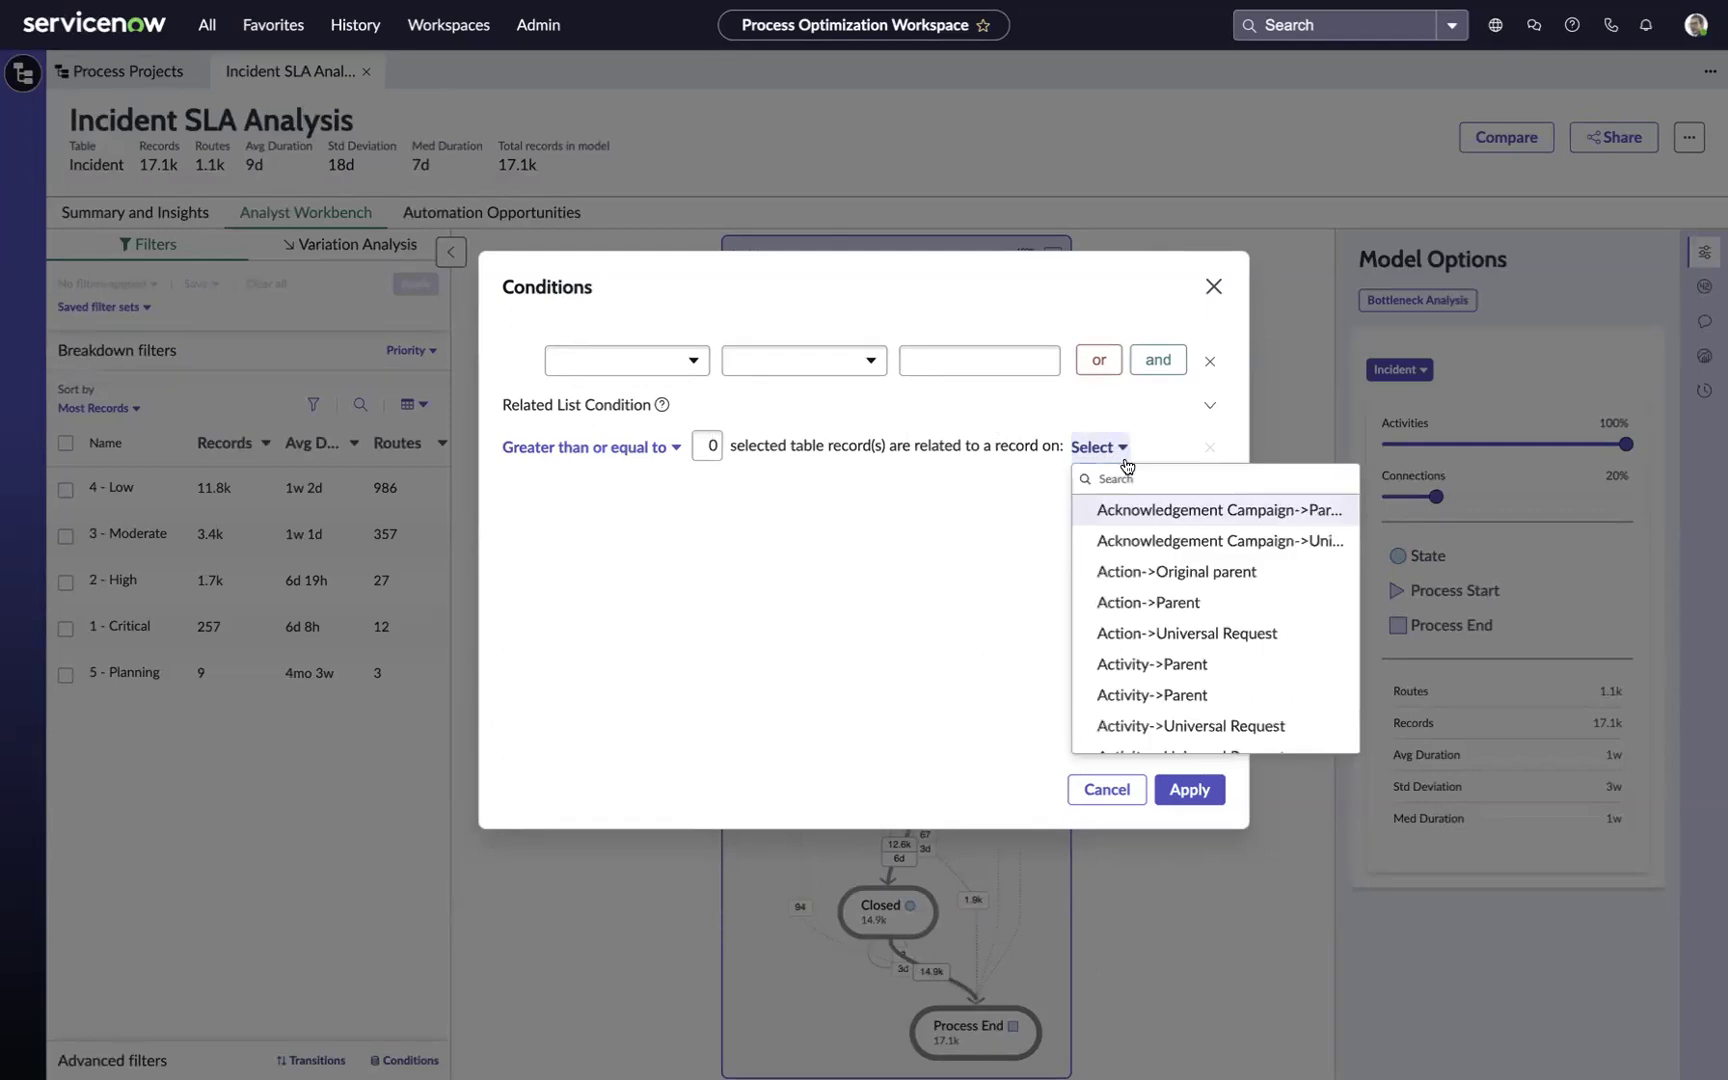
text(task sl)
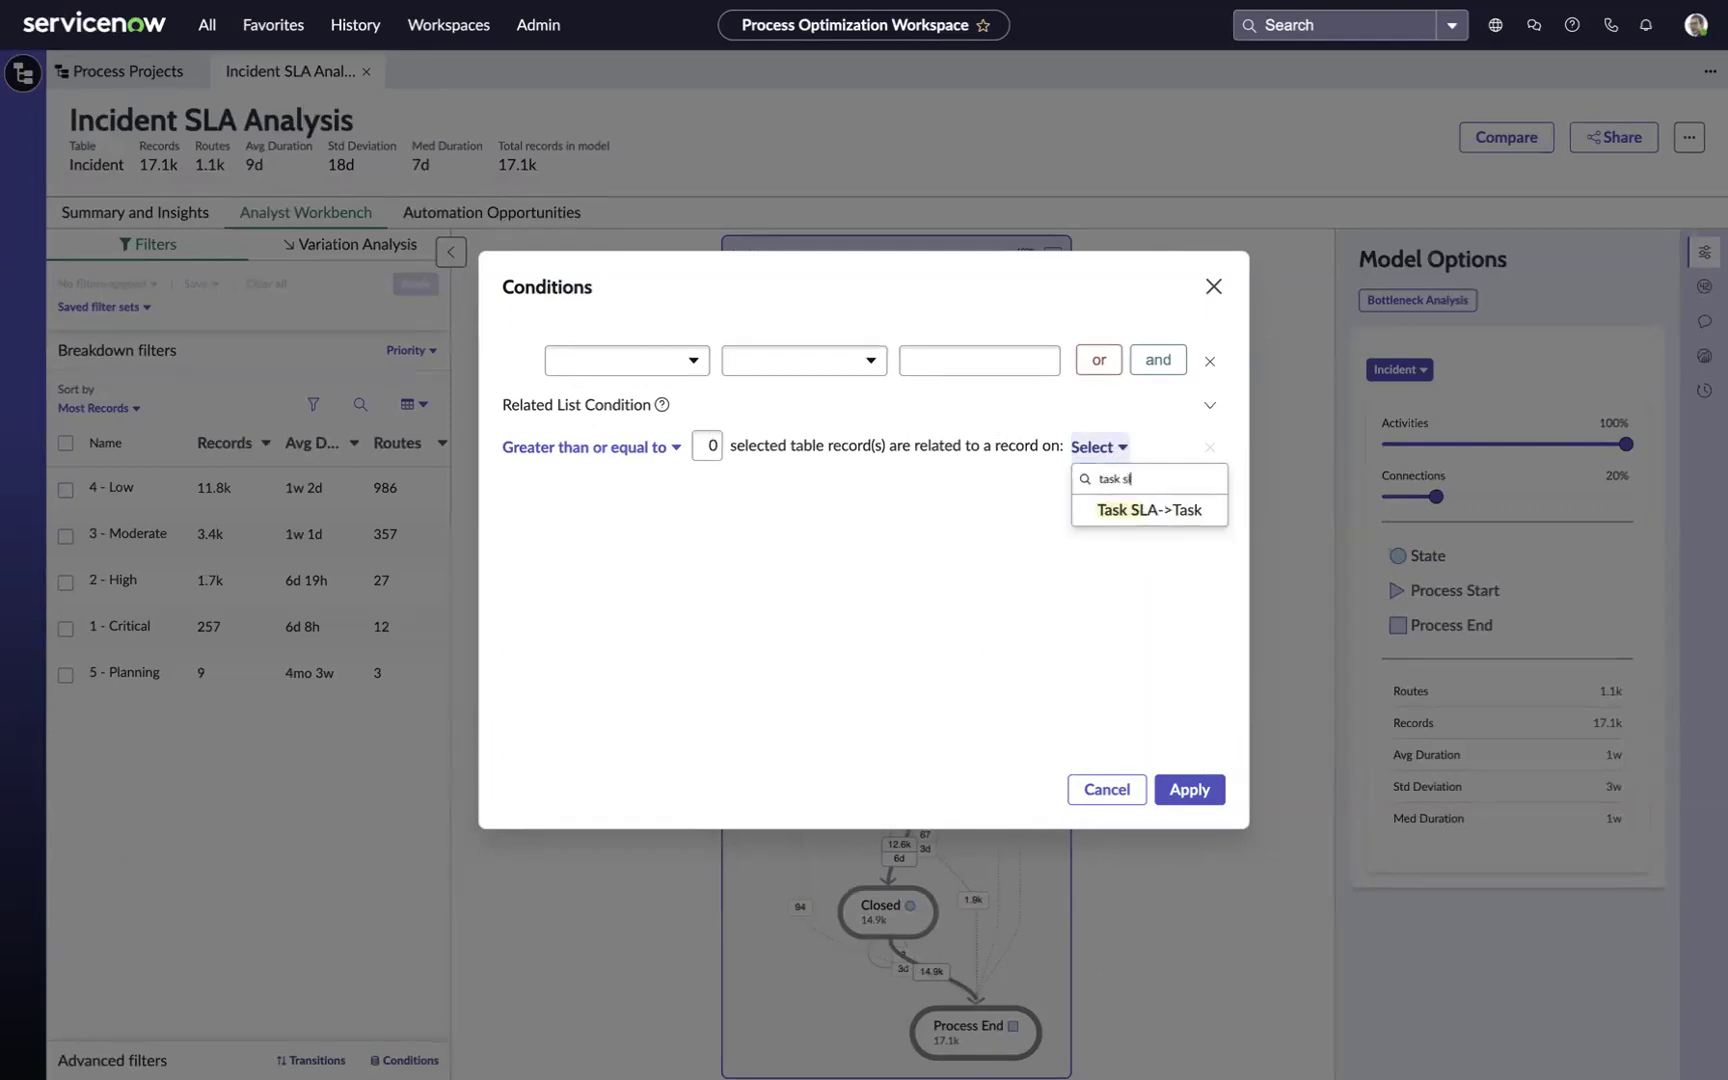
click(1133, 506)
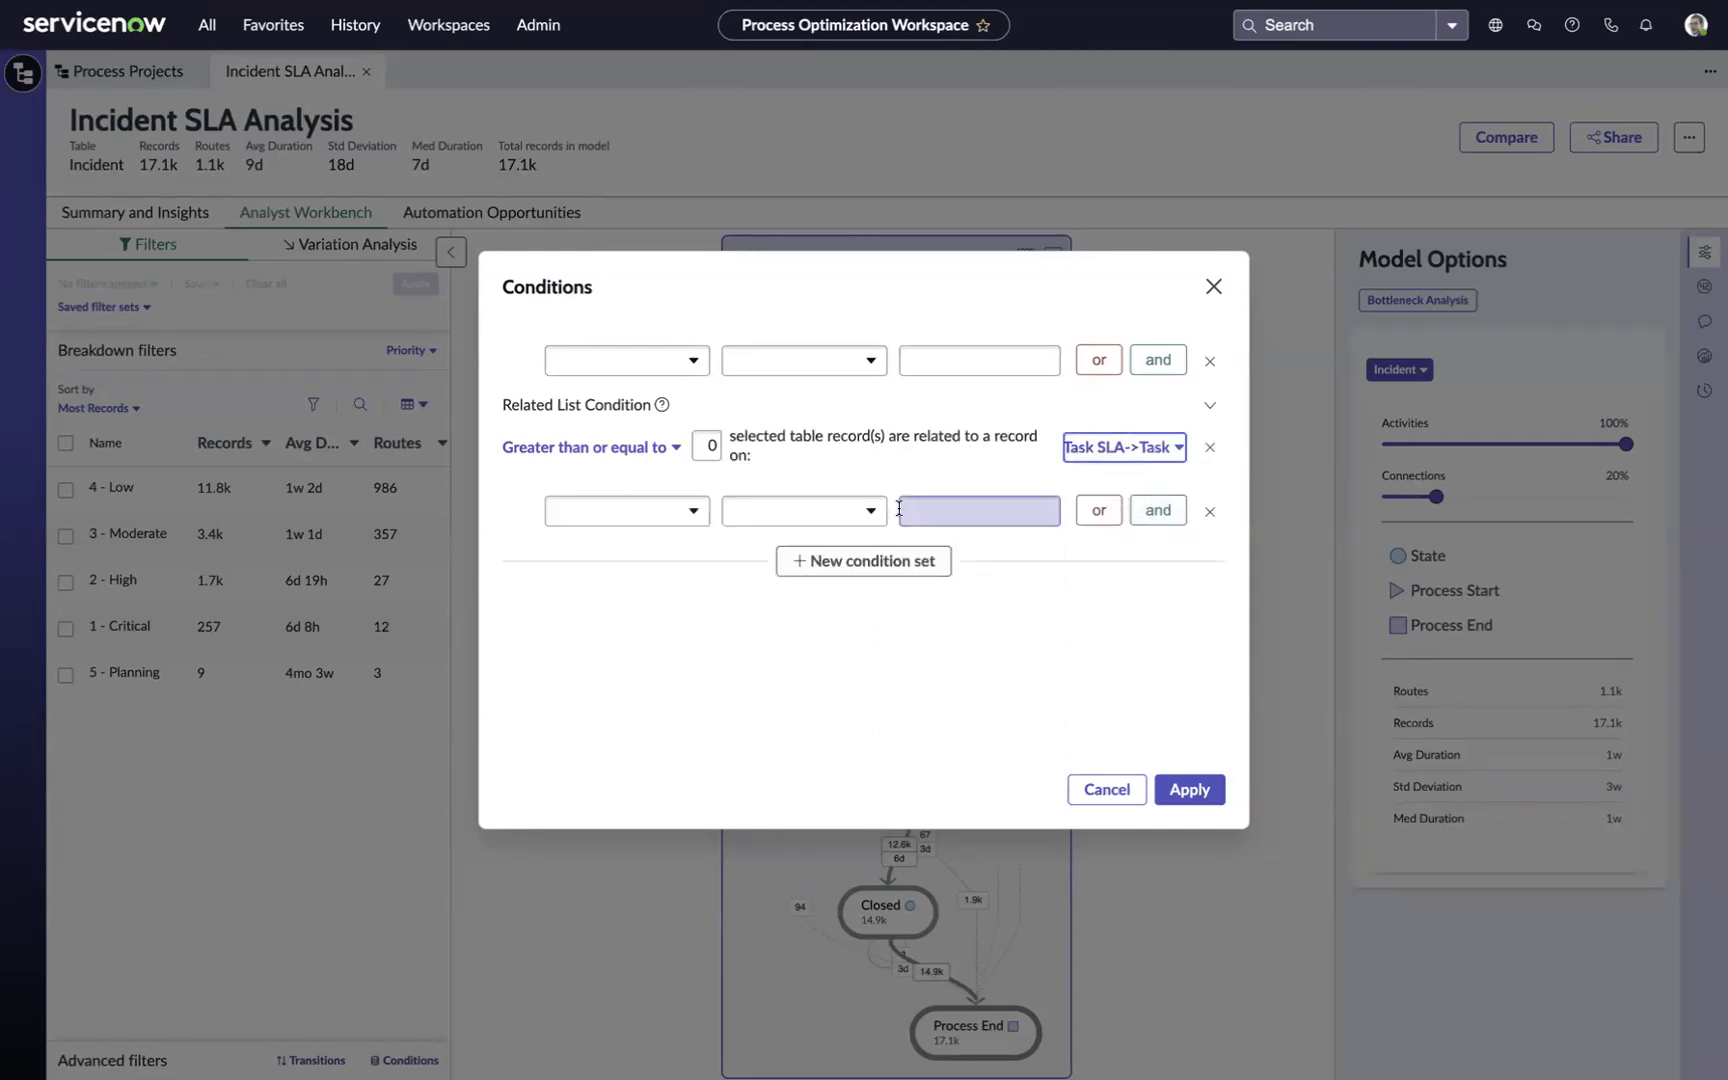
click(678, 448)
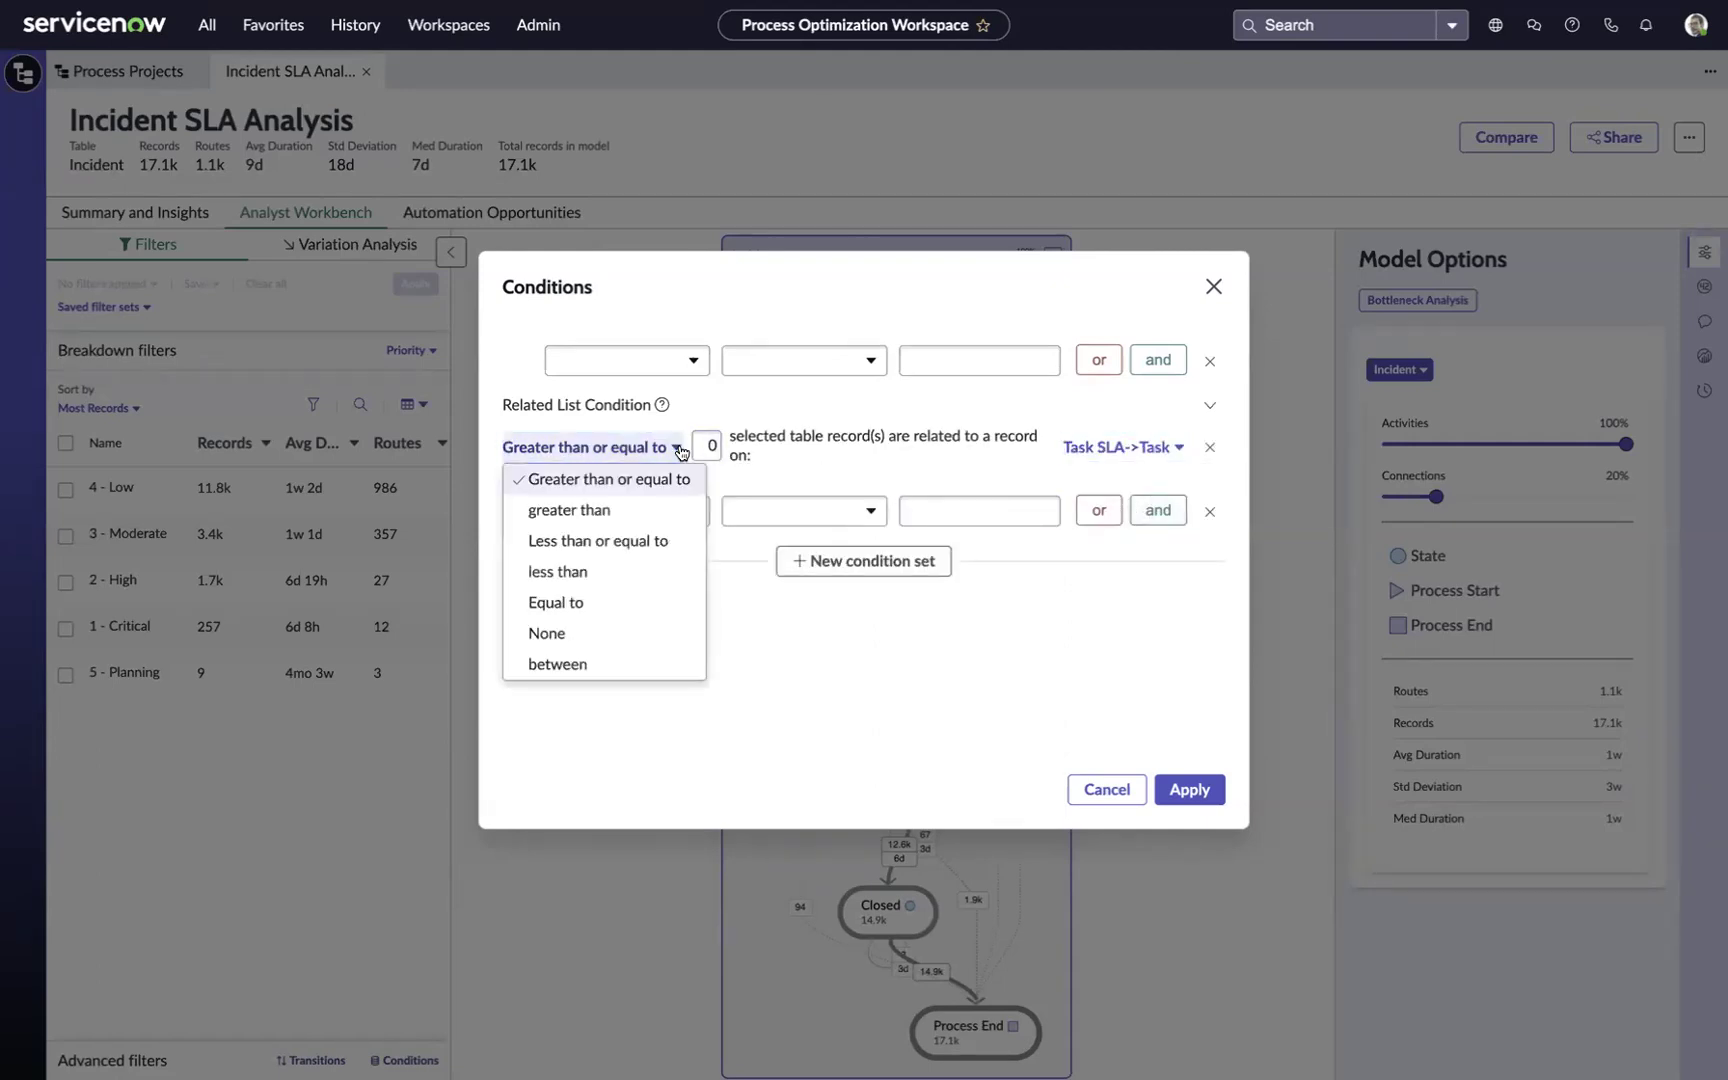
click(660, 481)
click(704, 444)
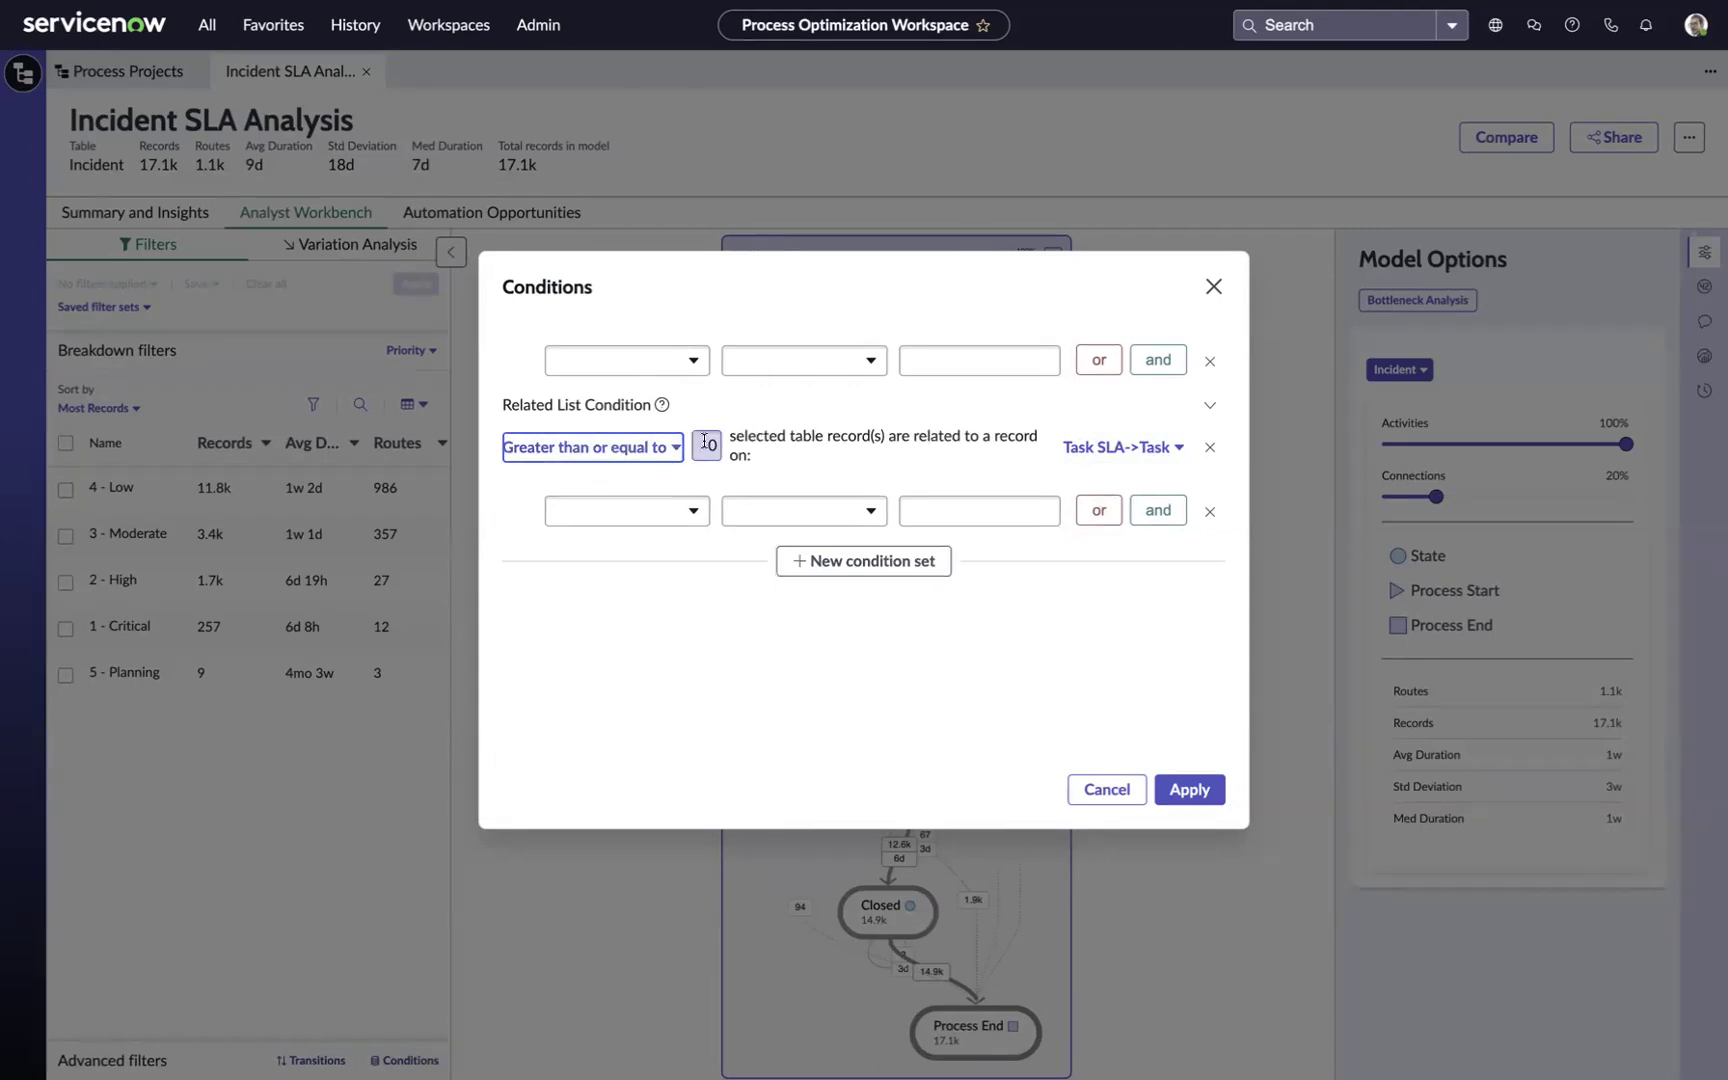
text(1)
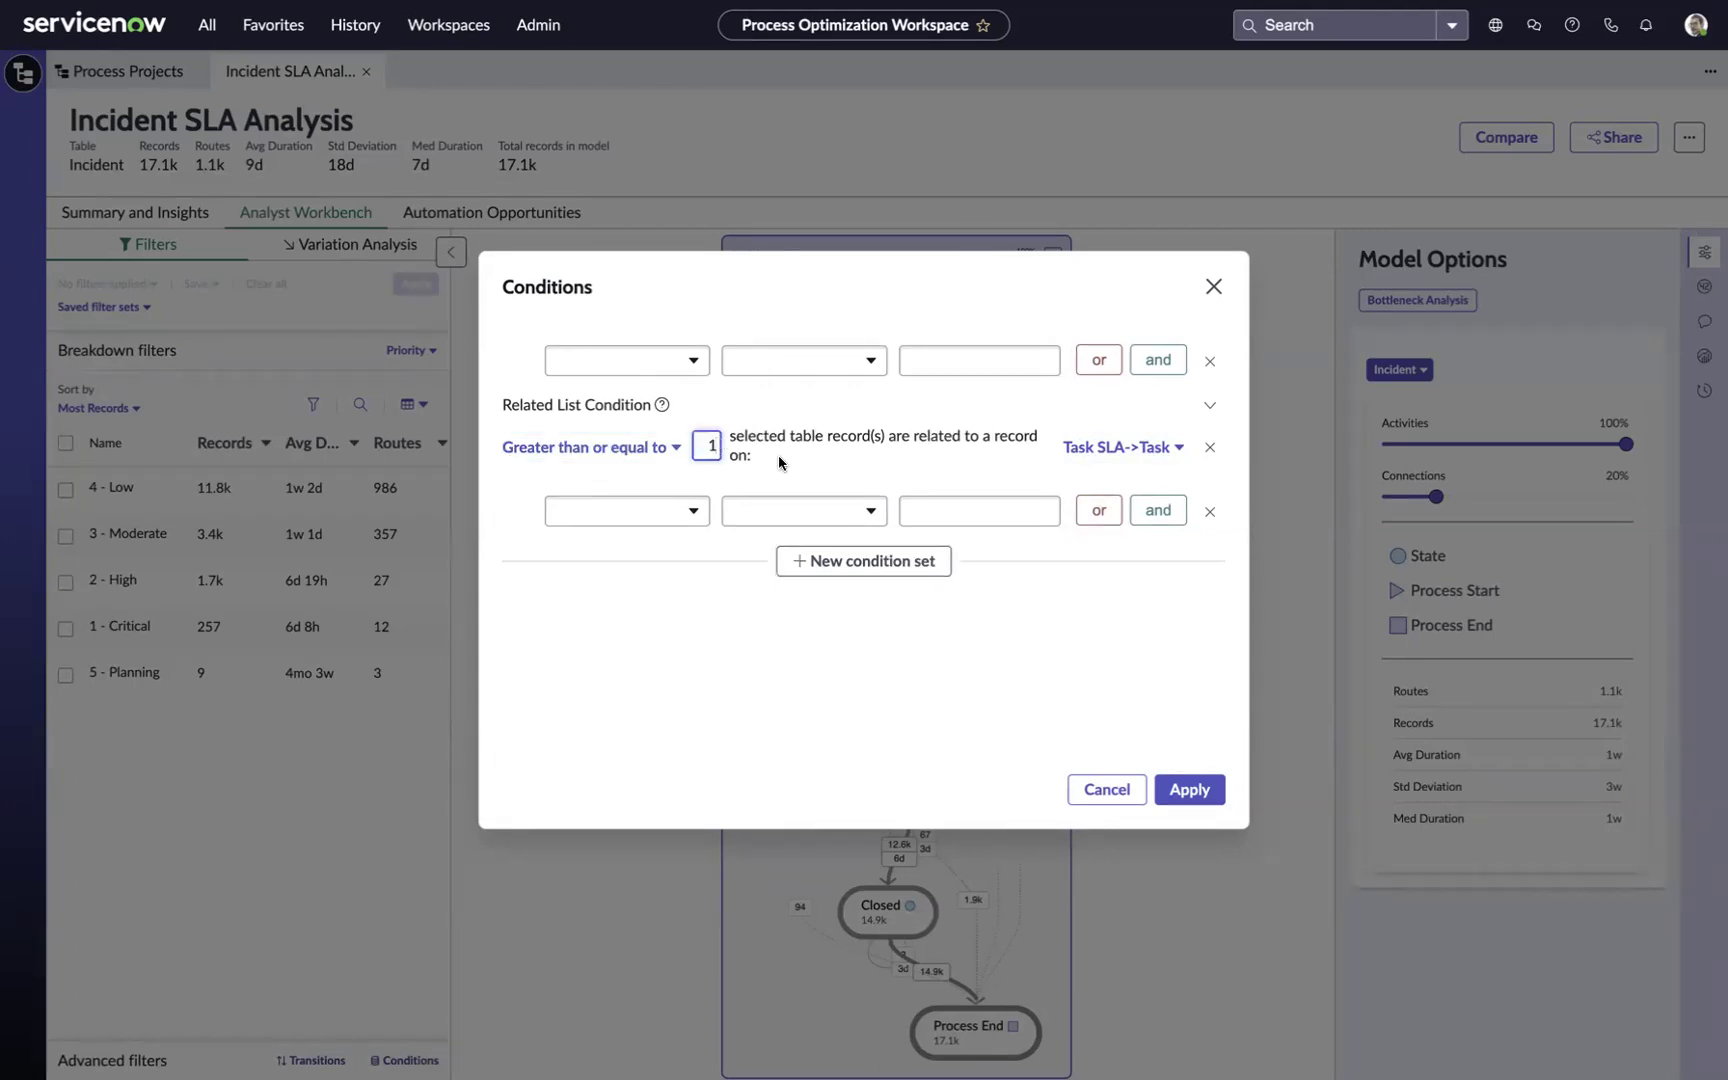
Set the SLA condition field to Has breached (is True).
click(697, 513)
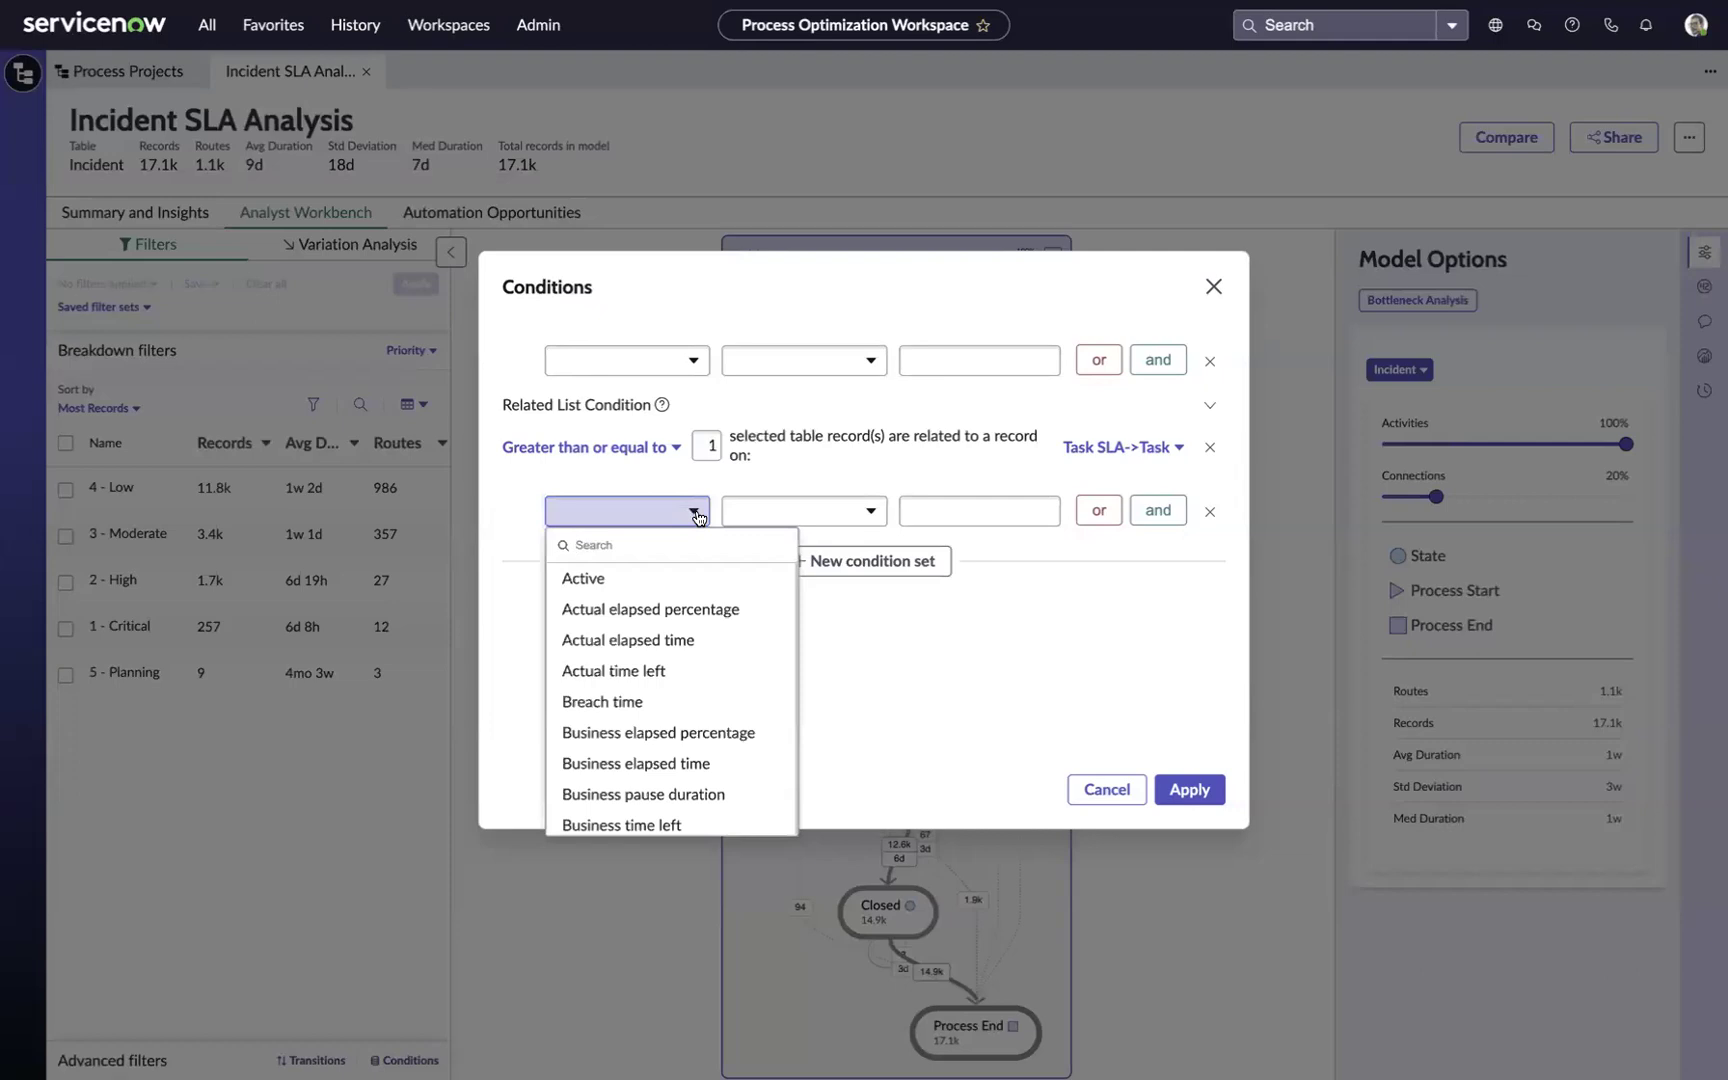
scroll(684, 660, down, 3)
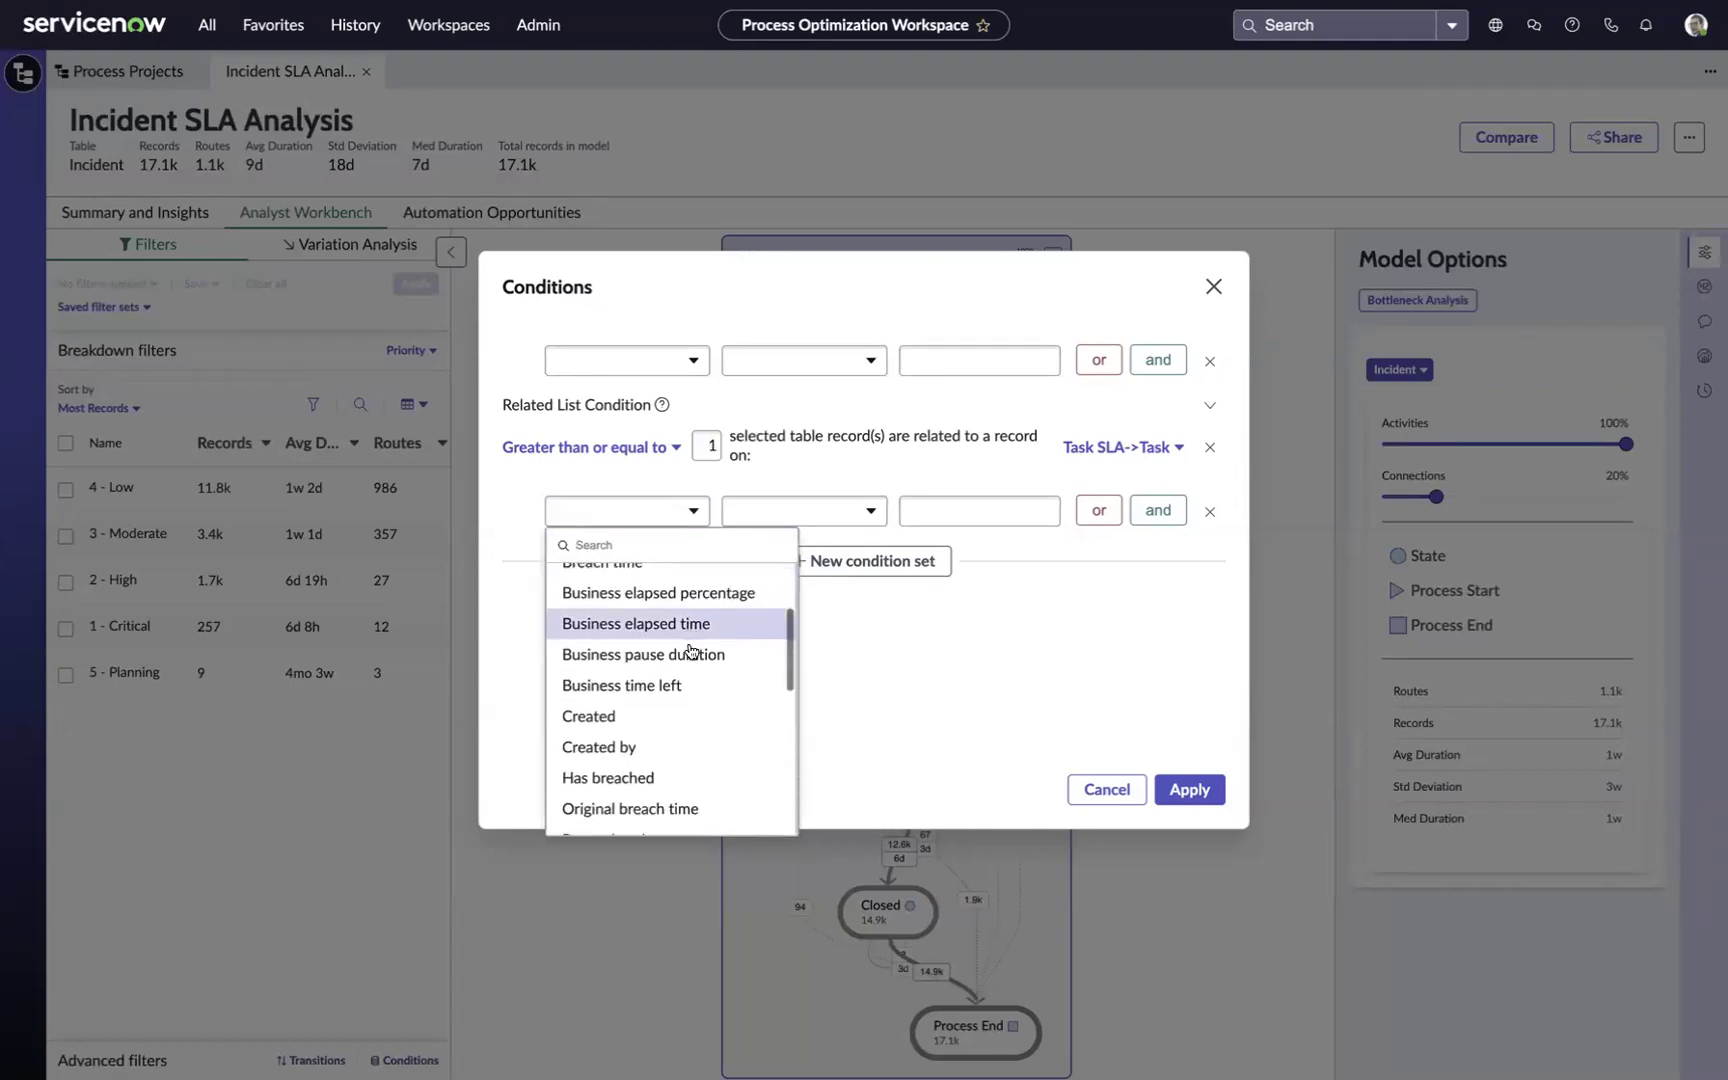
click(672, 777)
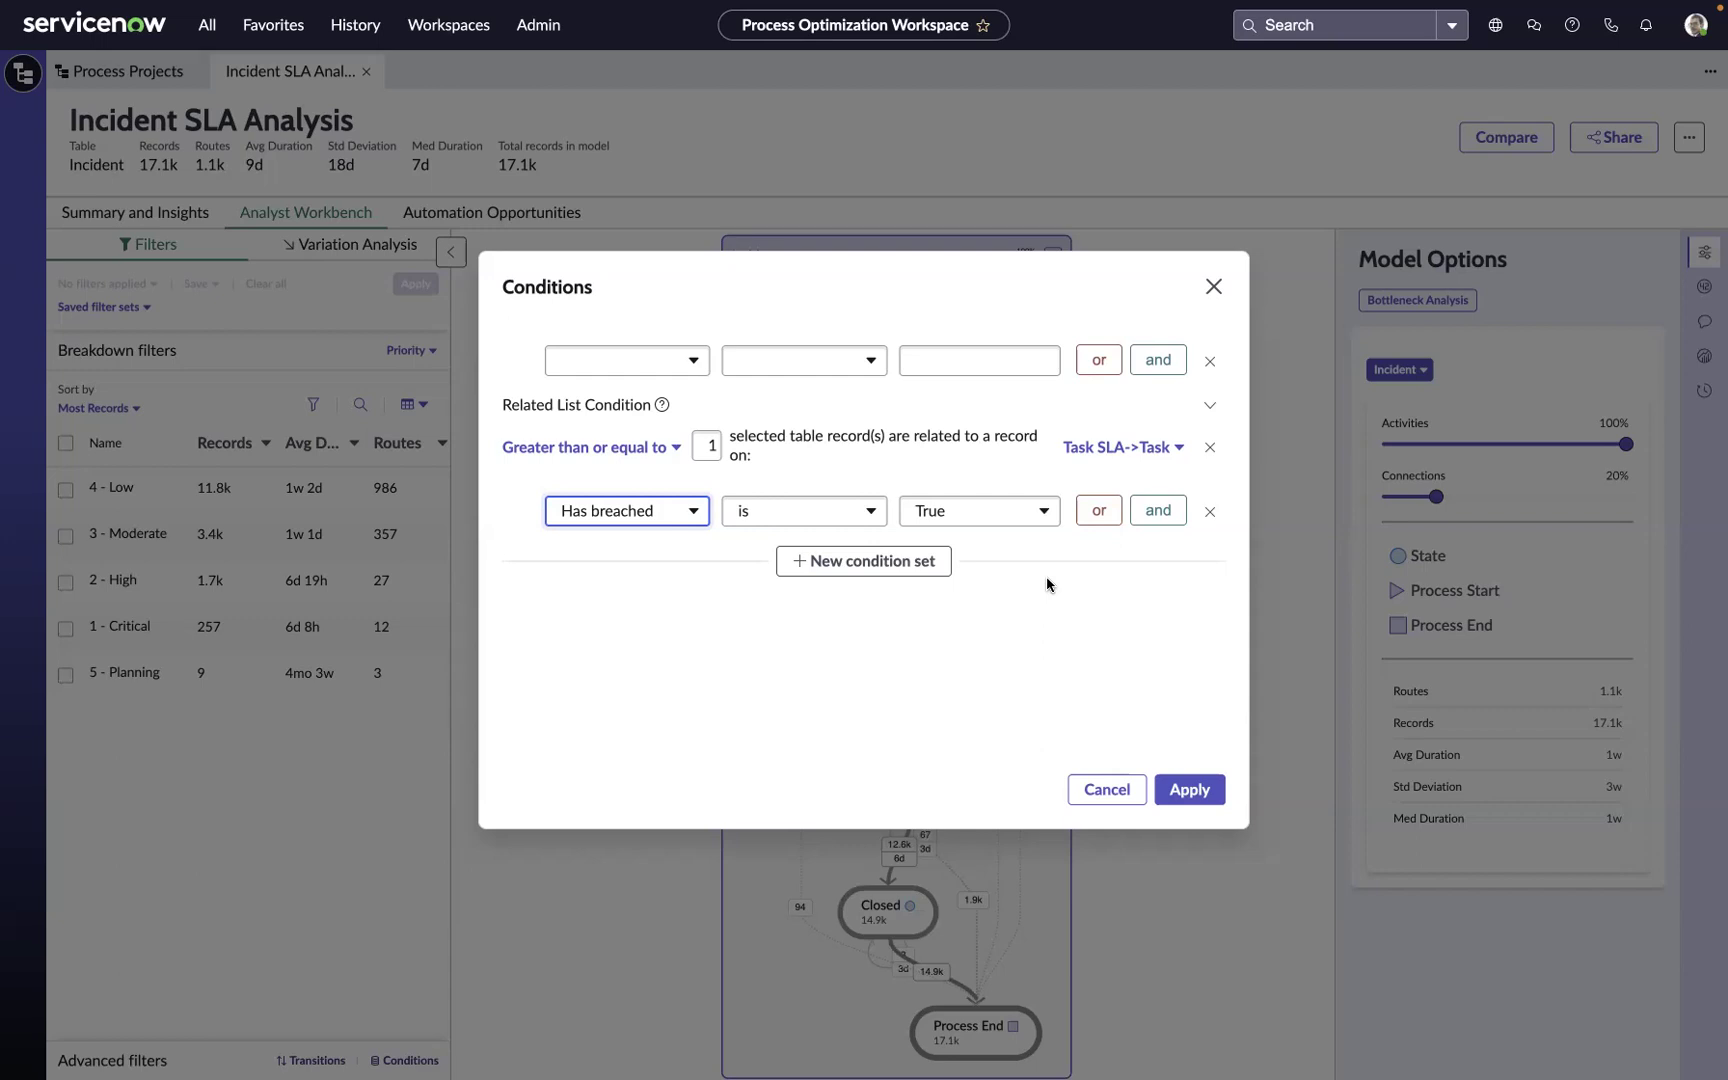
Add an 'and' condition SLA definition is PO SLA Demo and apply, leaving 5 records.
click(1153, 511)
click(698, 569)
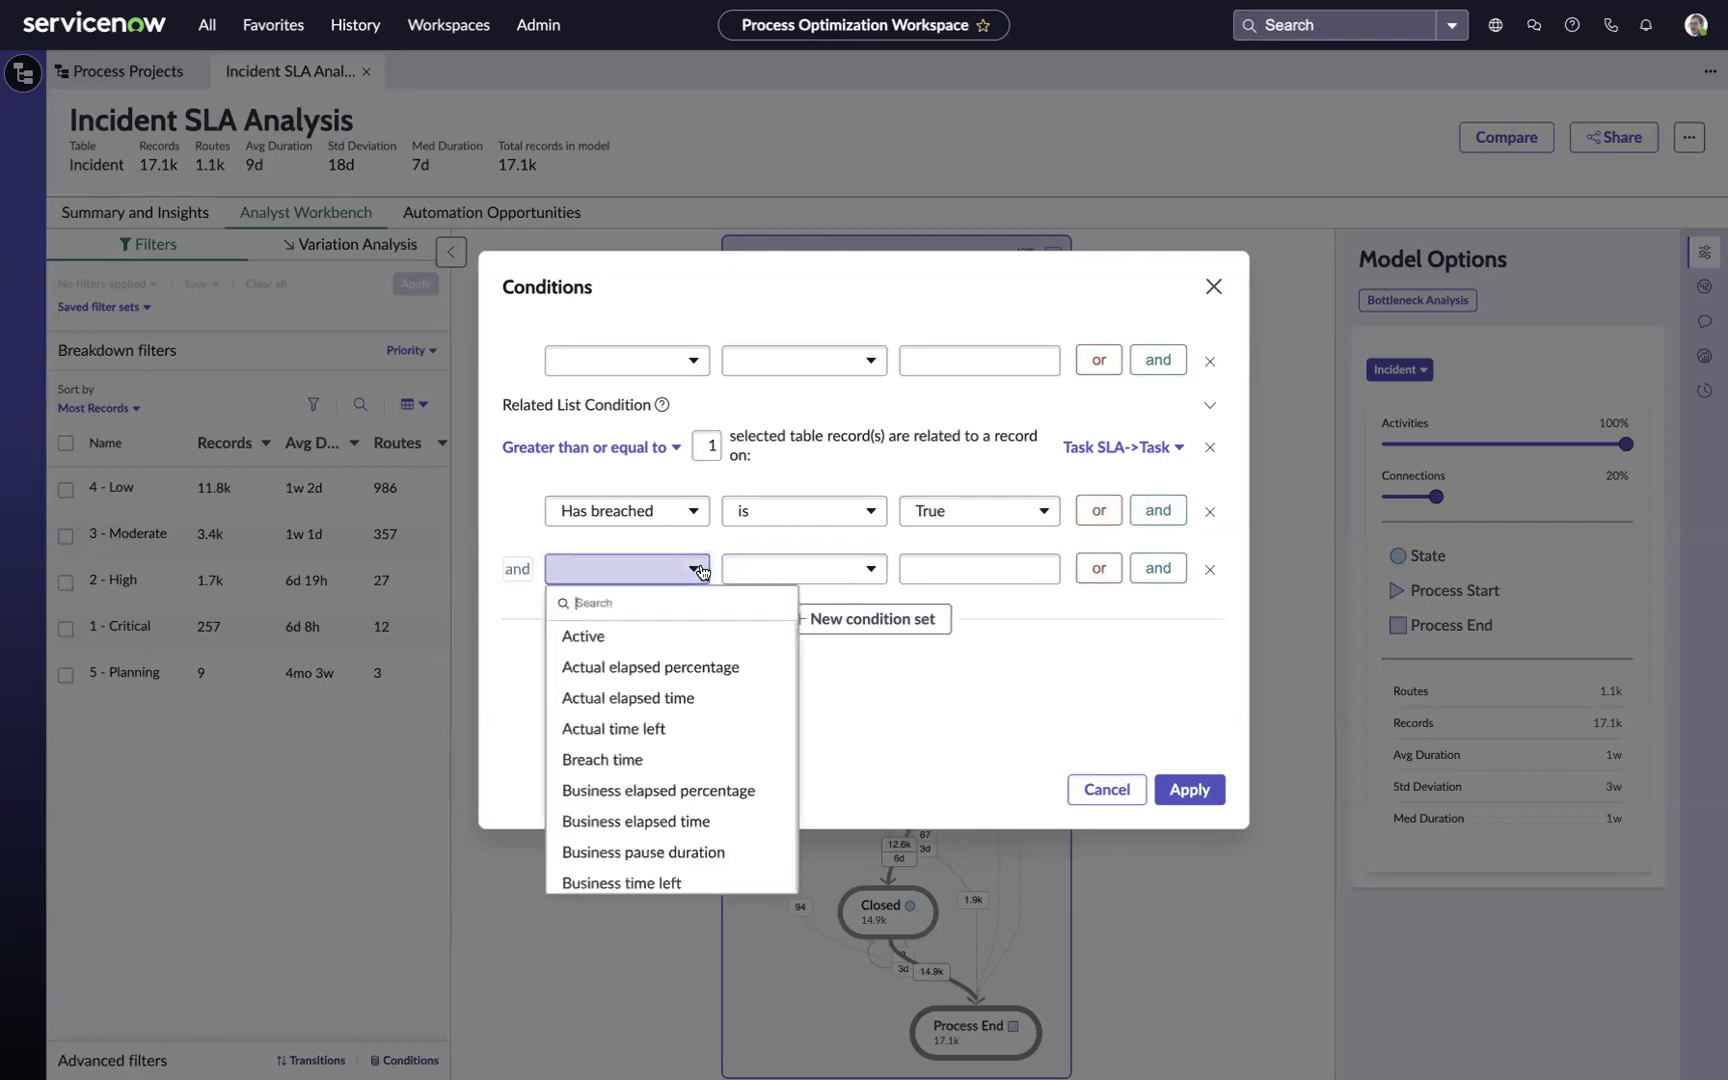
scroll(683, 772, down, 5)
click(650, 826)
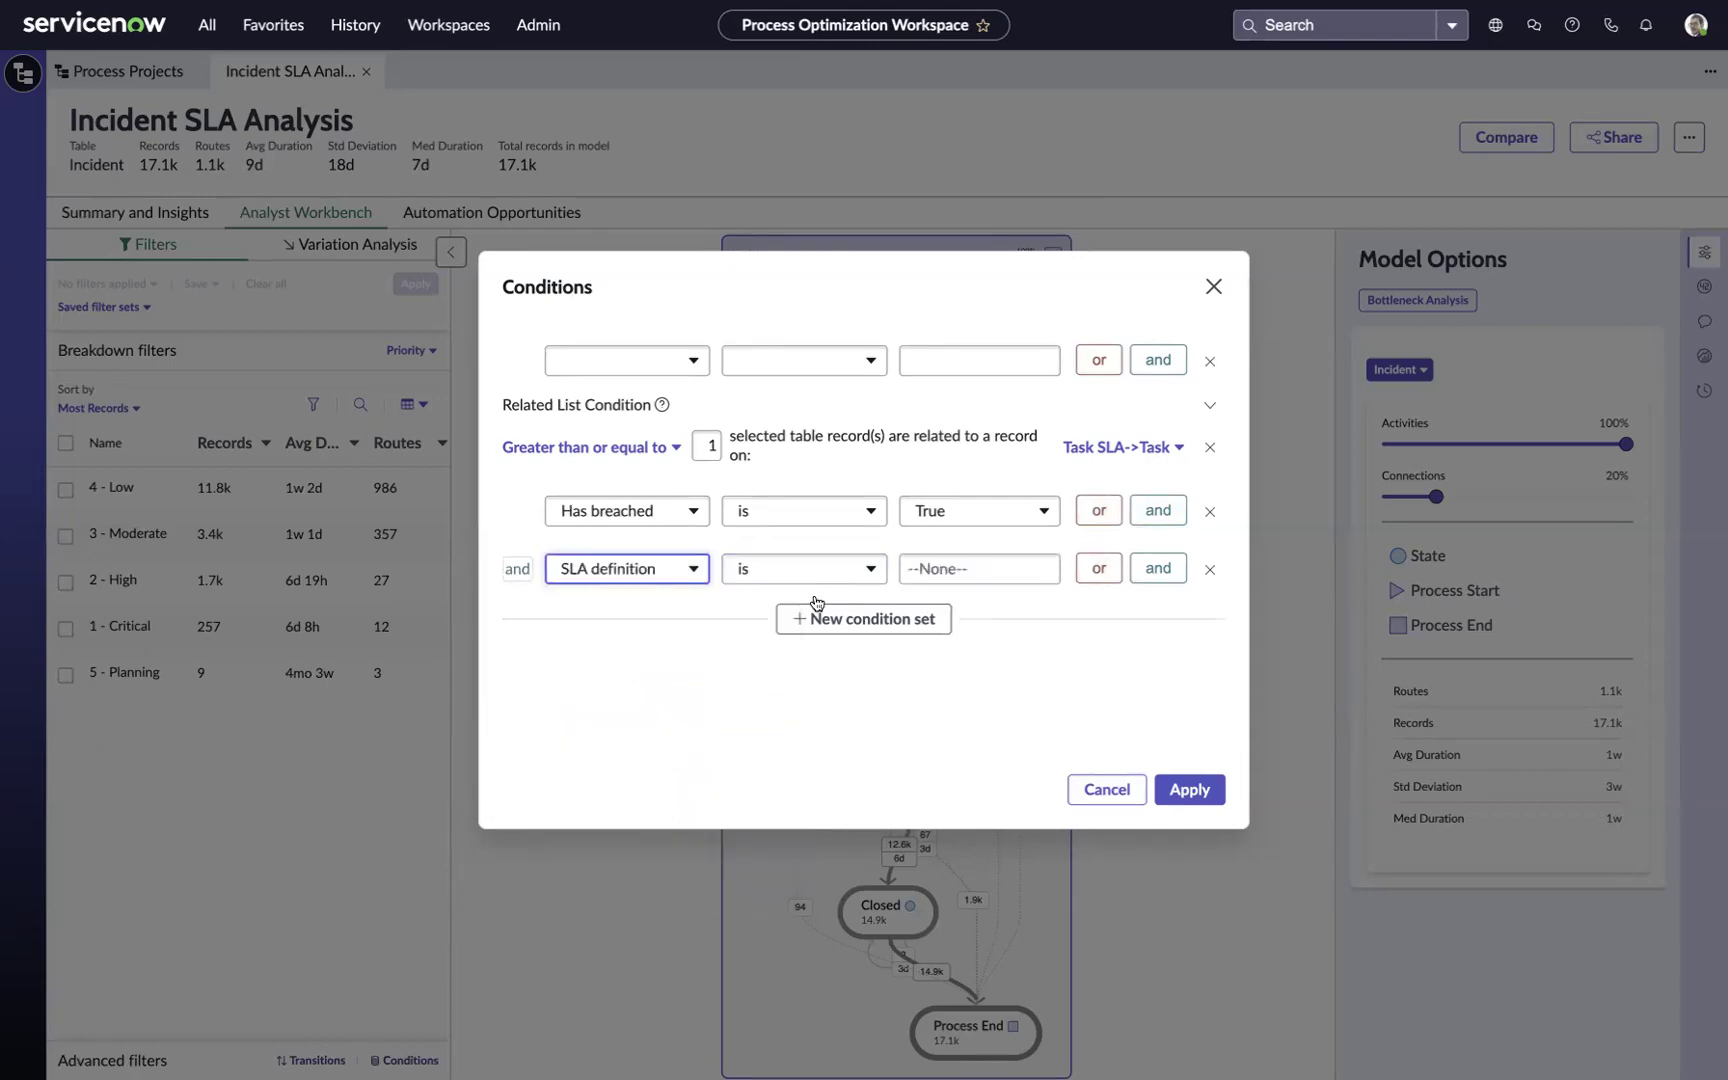
click(914, 559)
text(PO)
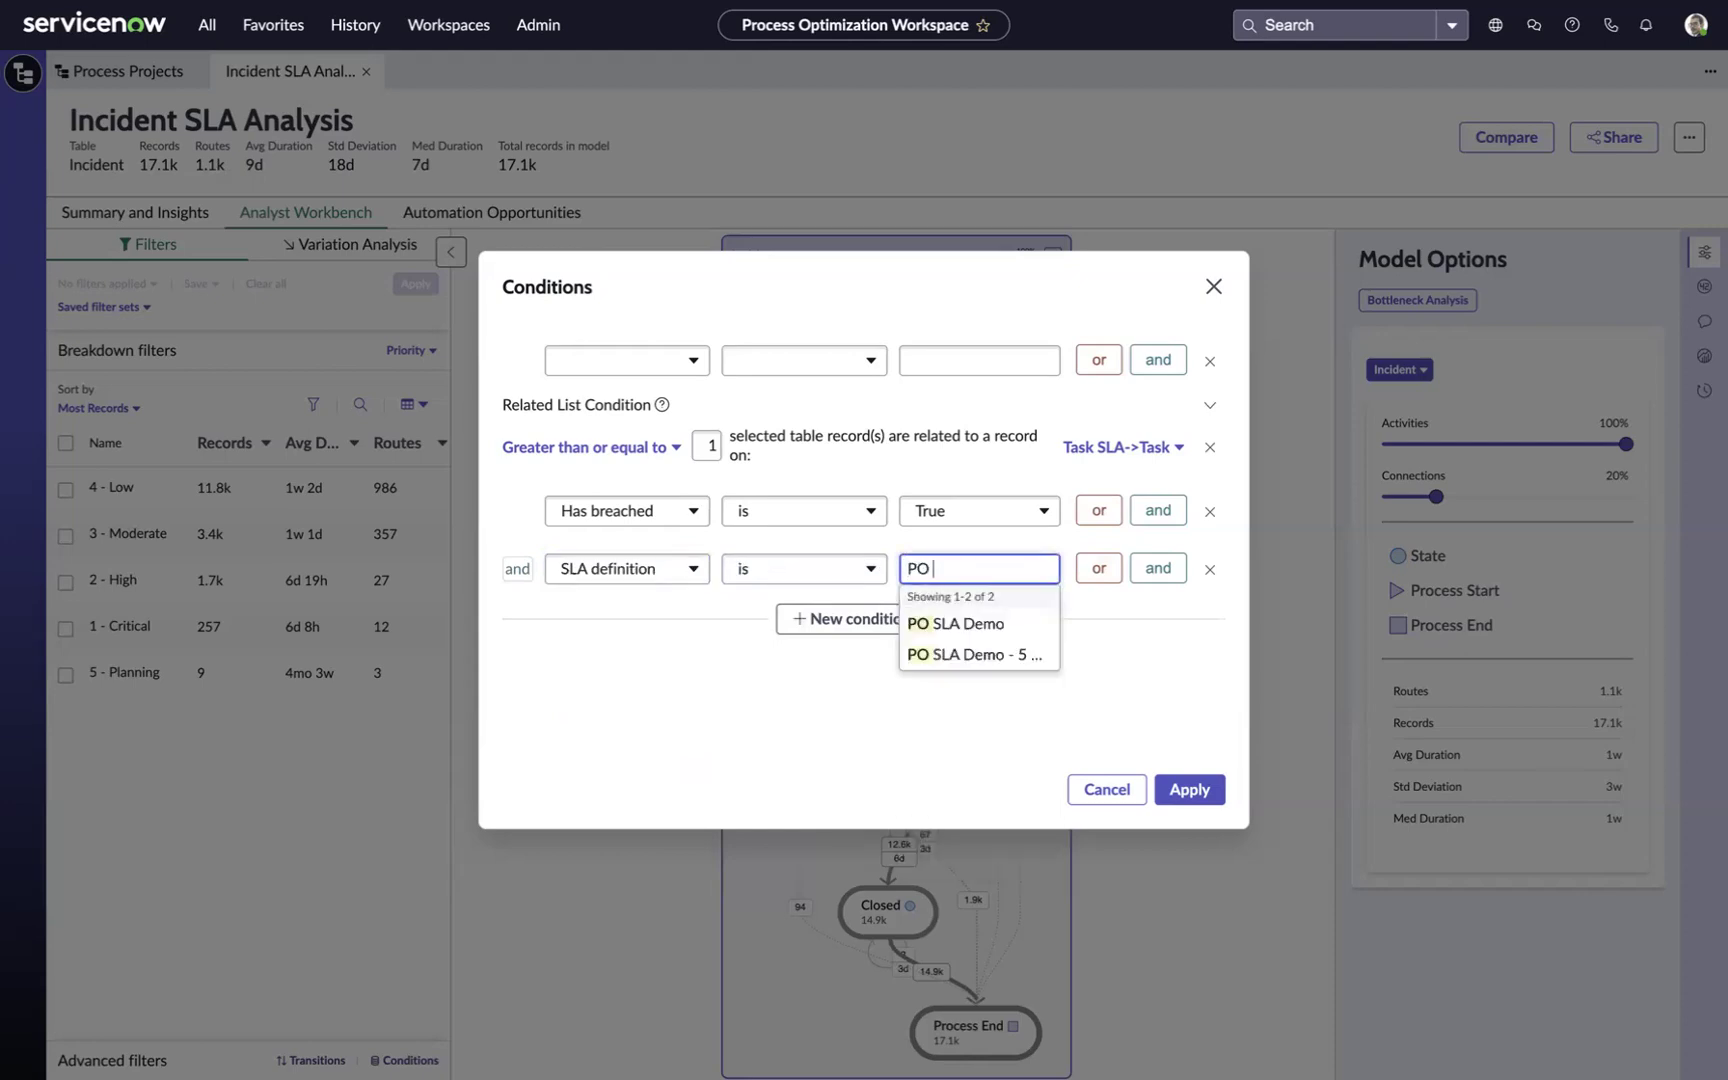
click(926, 622)
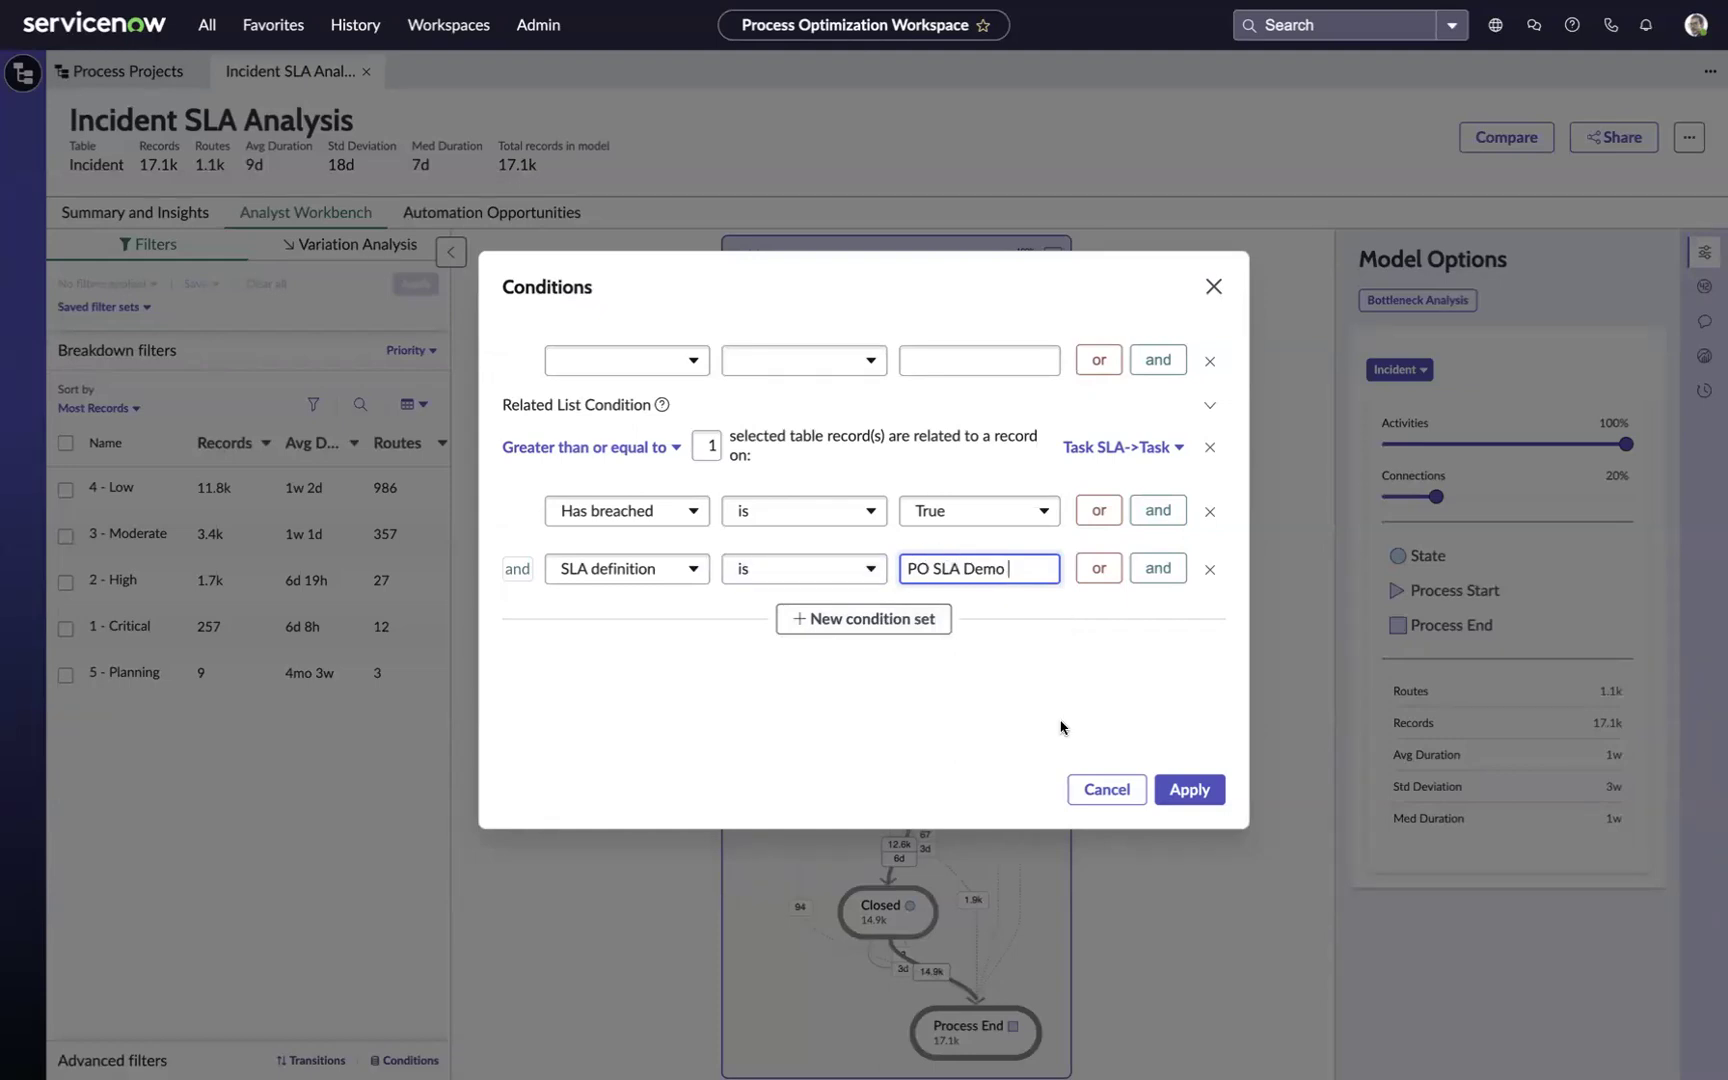
click(1189, 789)
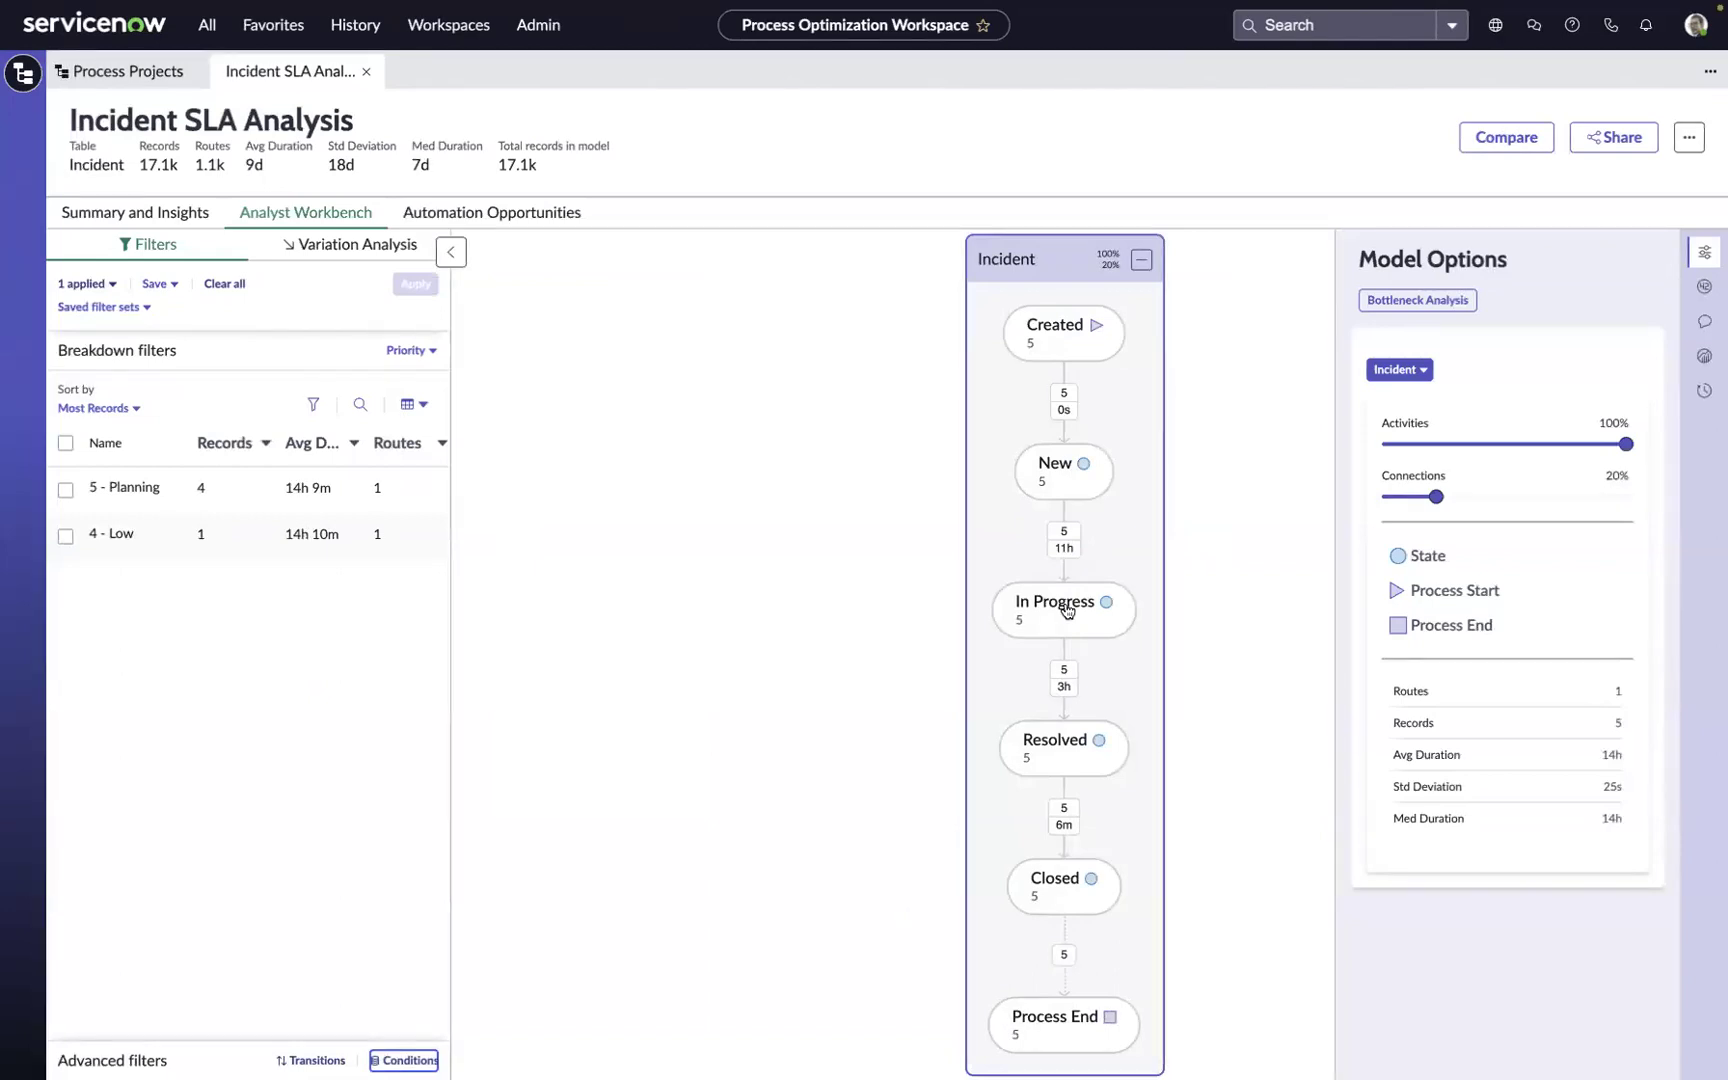
Close the bottleneck analysis and review the Priority breakdown options without changing them.
drag(1037, 266, 938, 268)
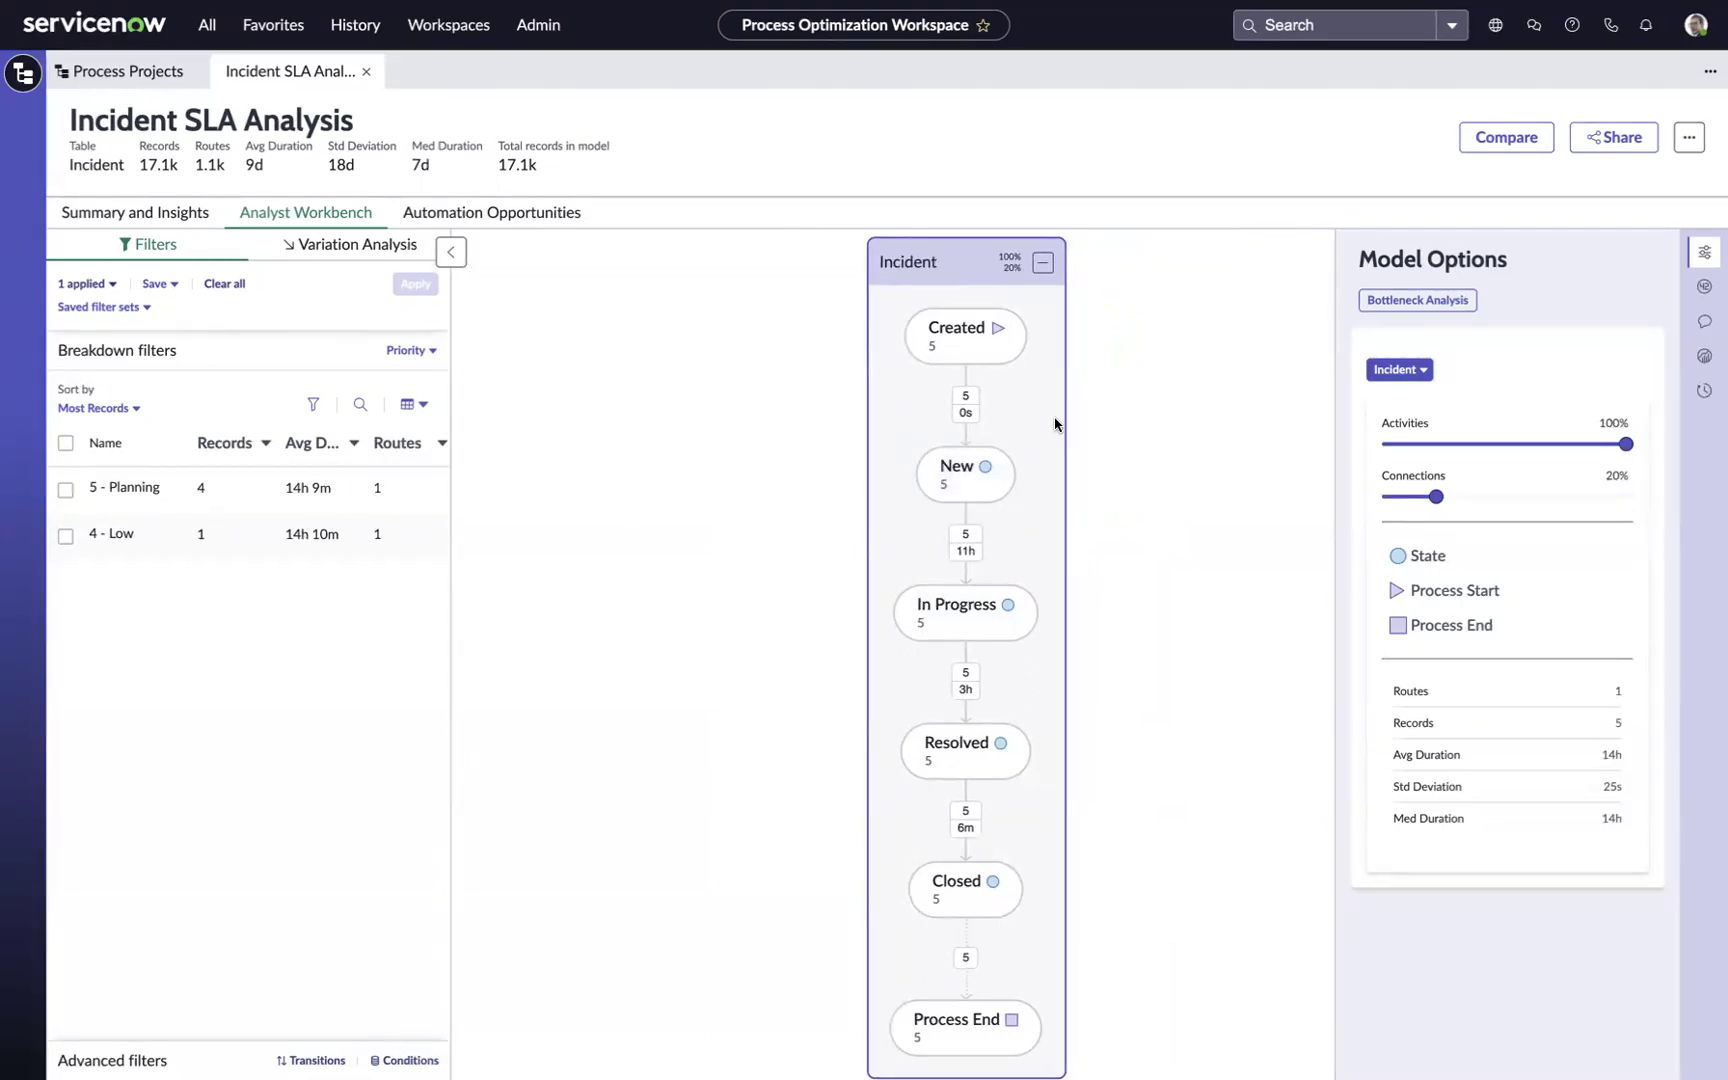
click(1396, 302)
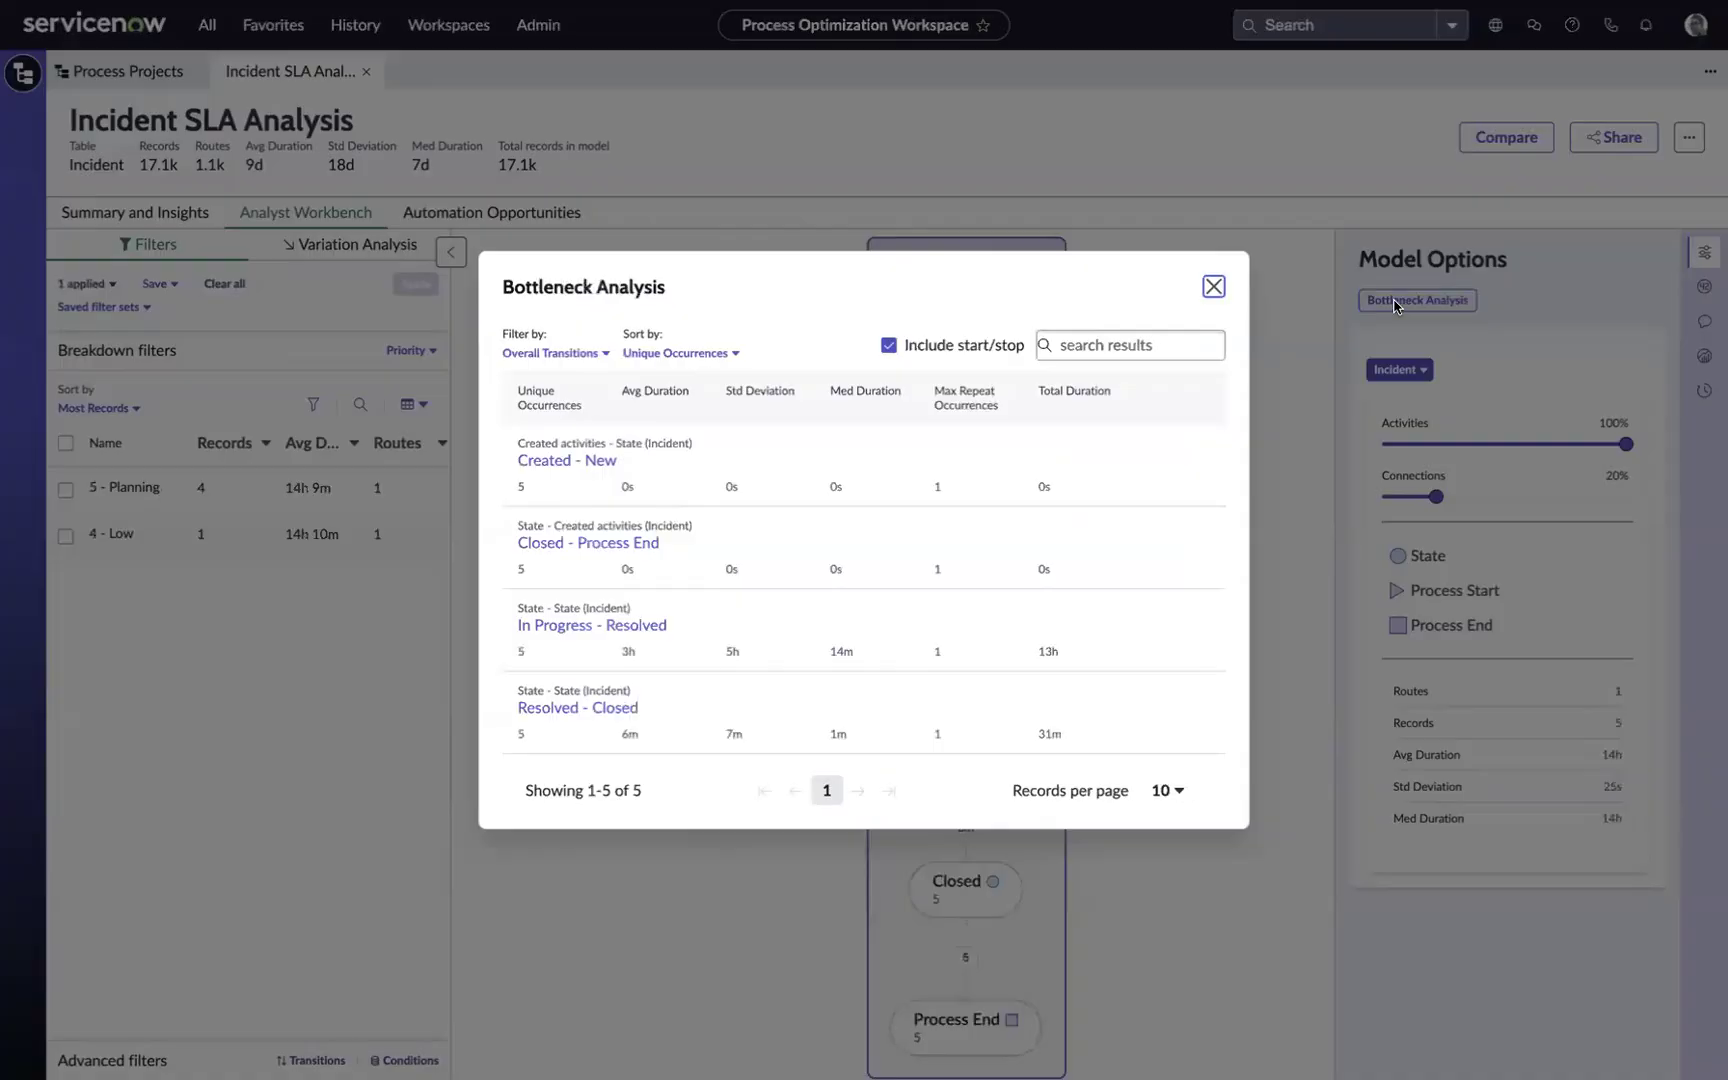
click(1216, 288)
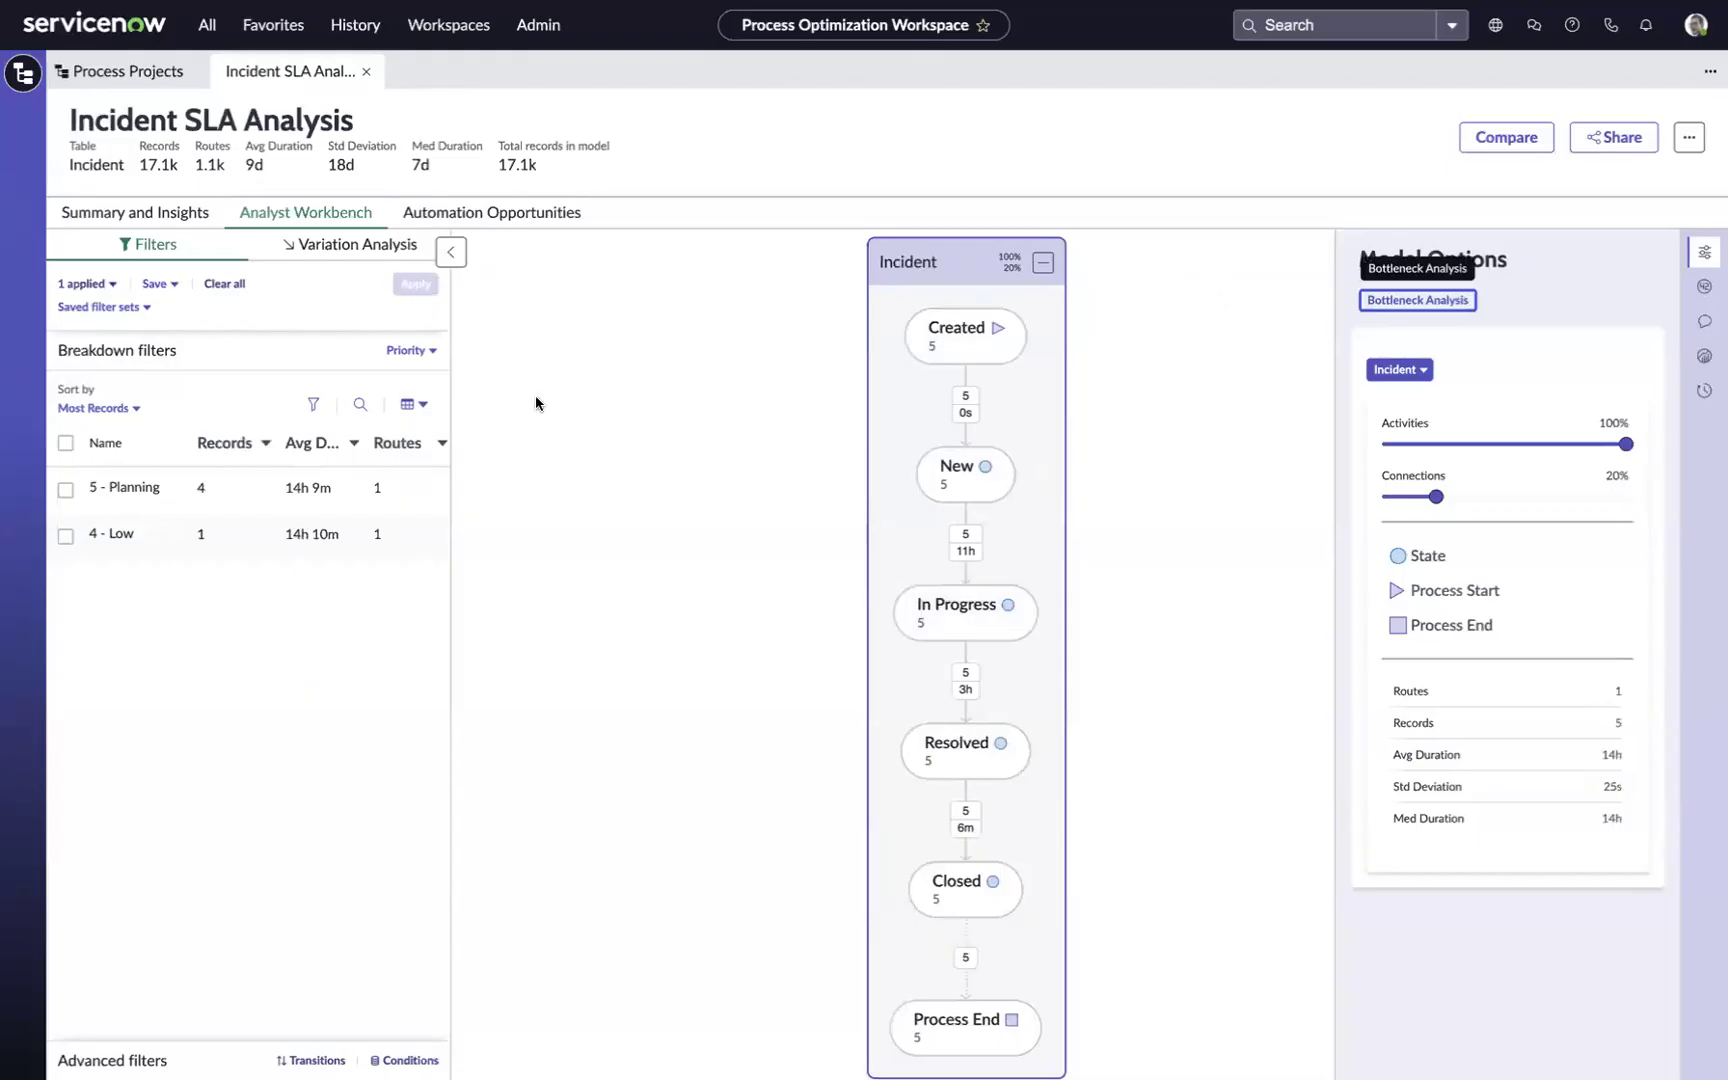
click(406, 352)
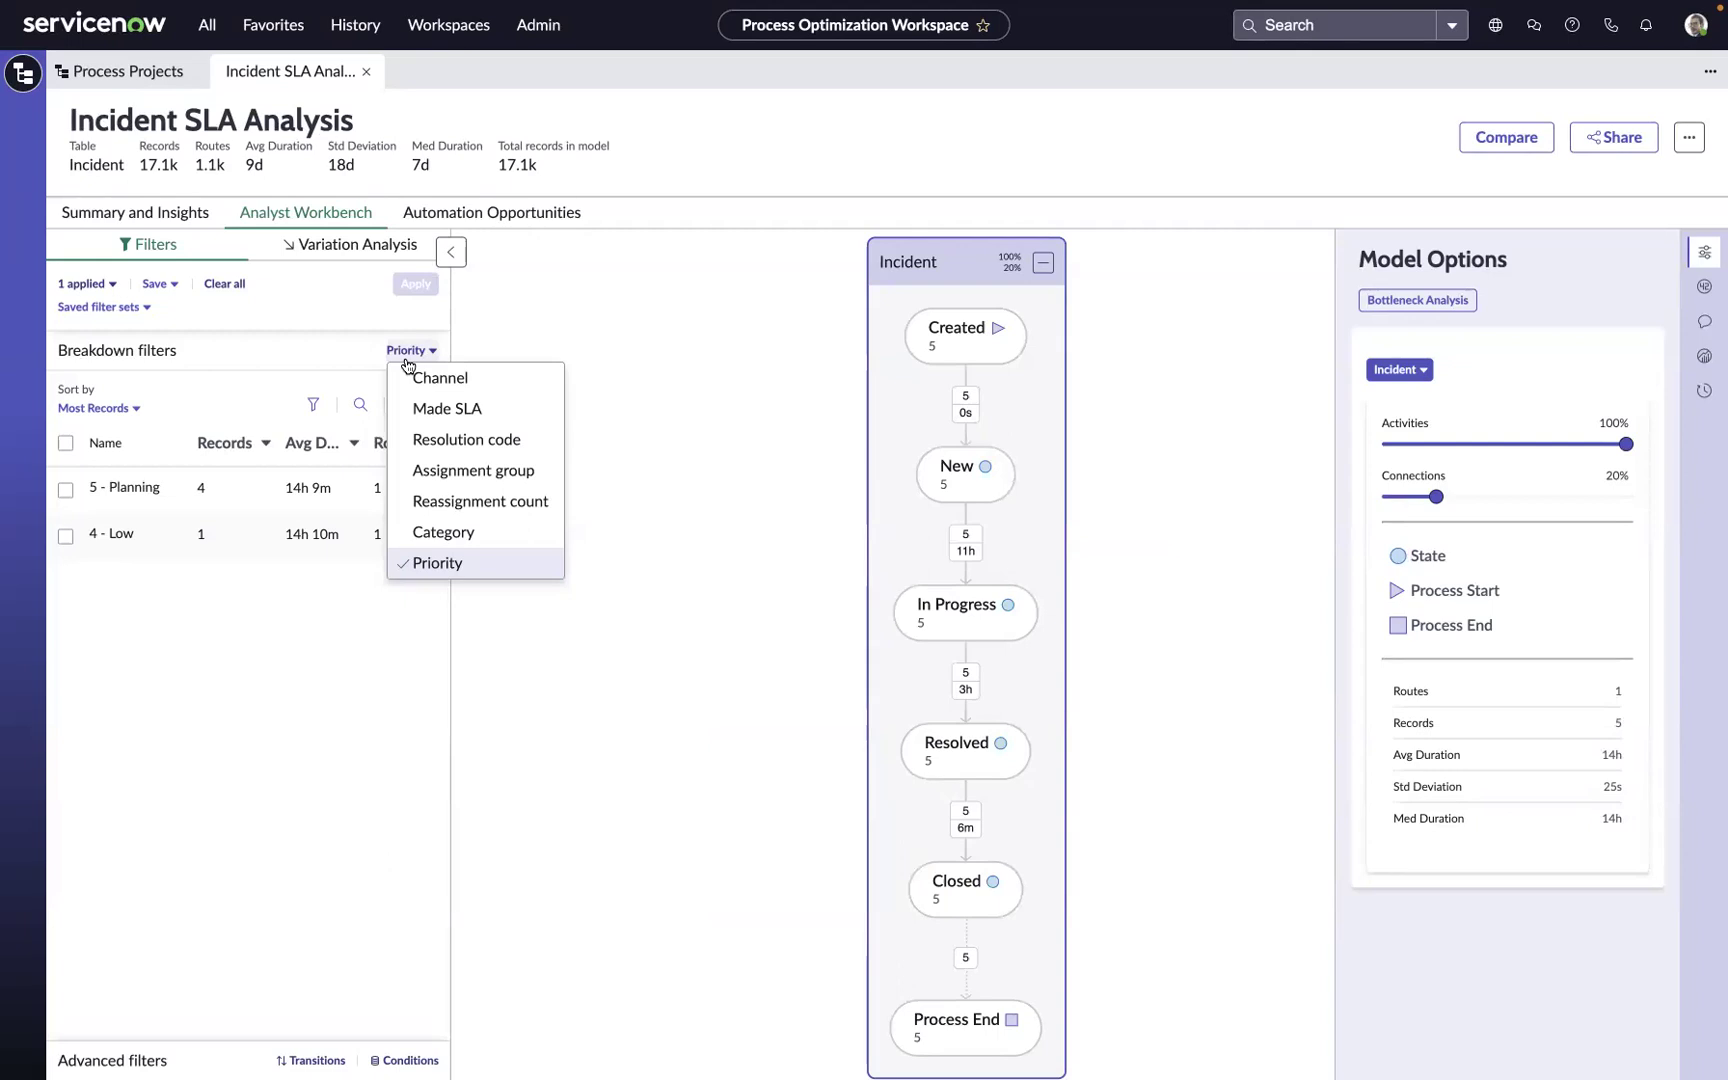
click(489, 341)
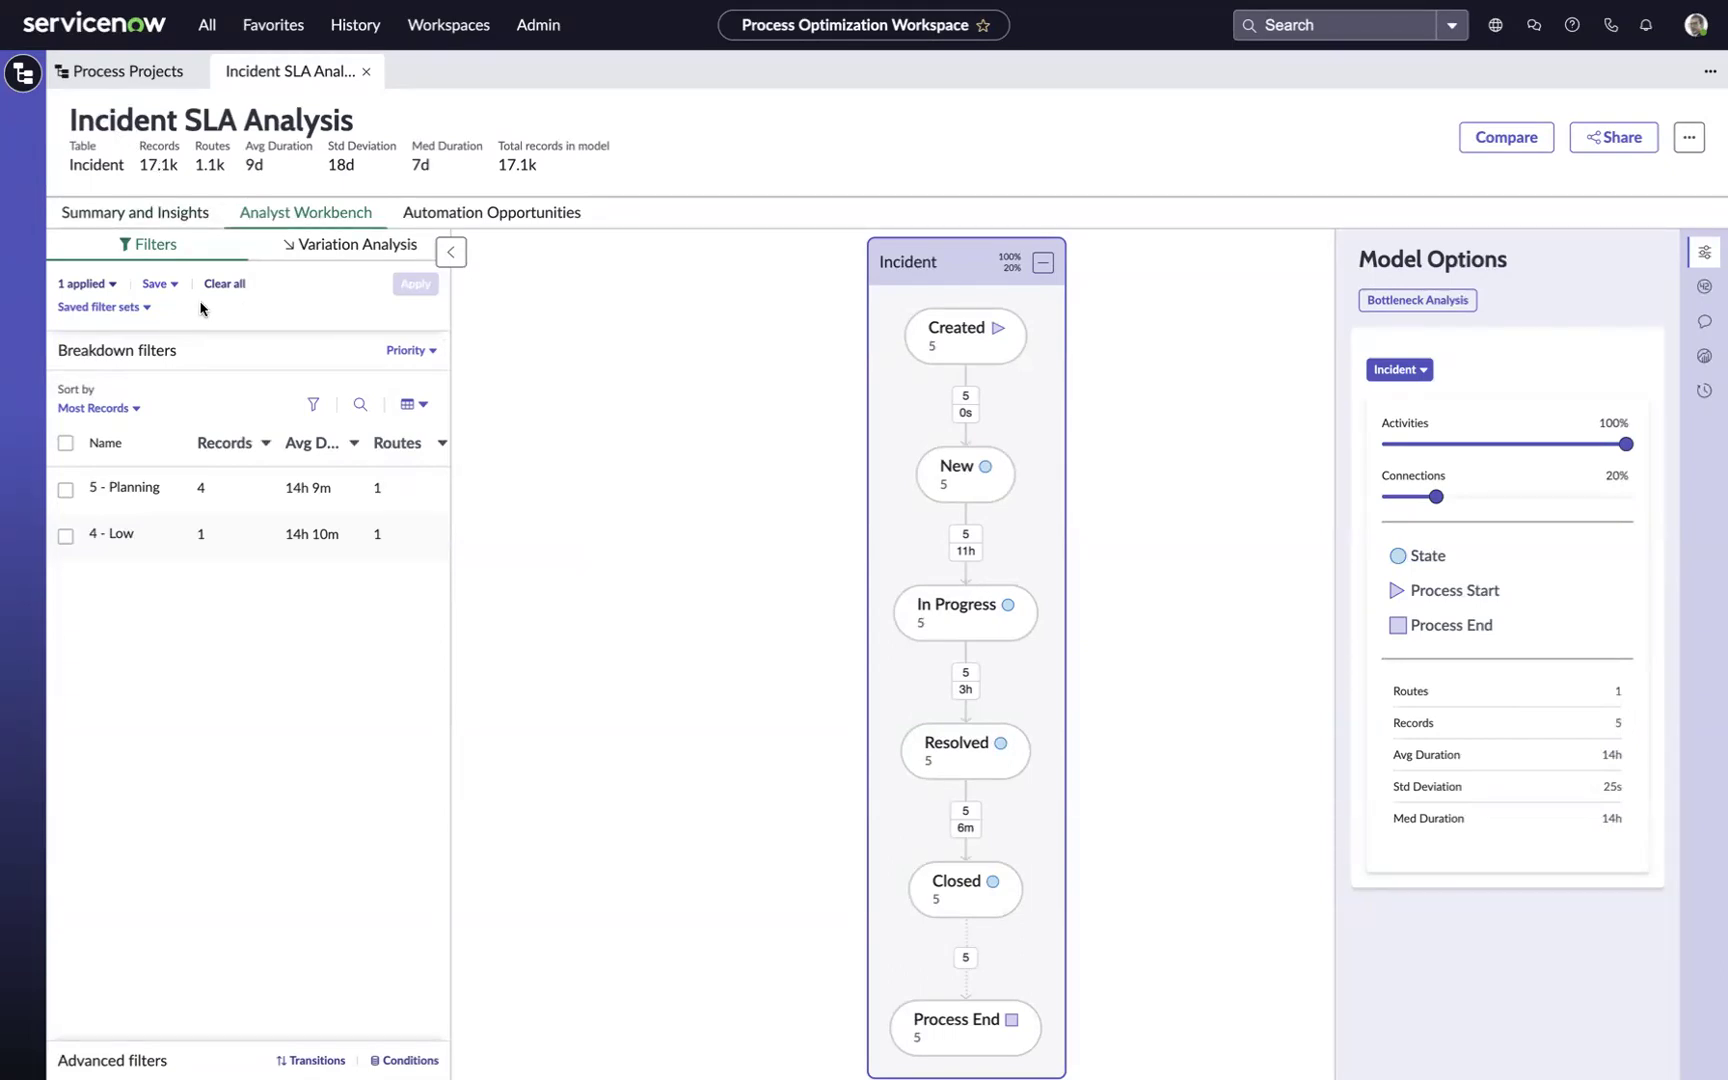
Save the filter as new set 'PO SLA Demo Breaches', then clear all filters to show 17.1k incidents.
click(172, 286)
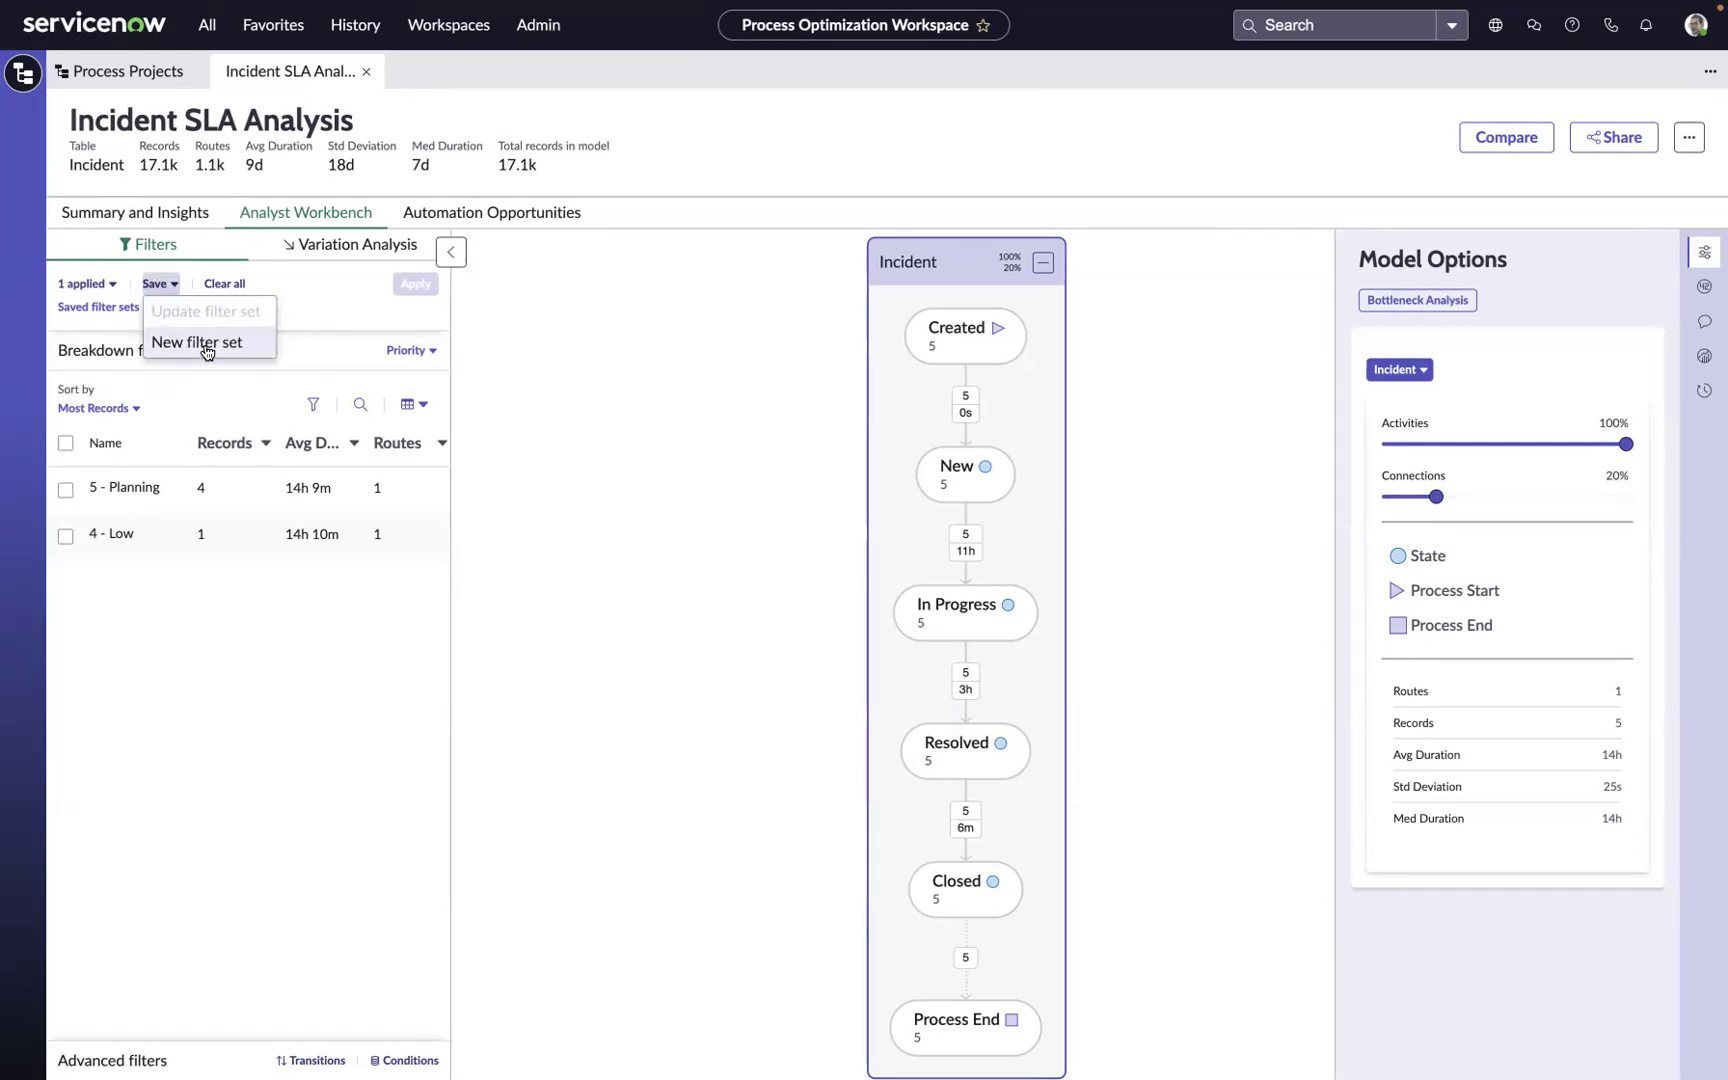
click(207, 343)
click(532, 494)
text(PO)
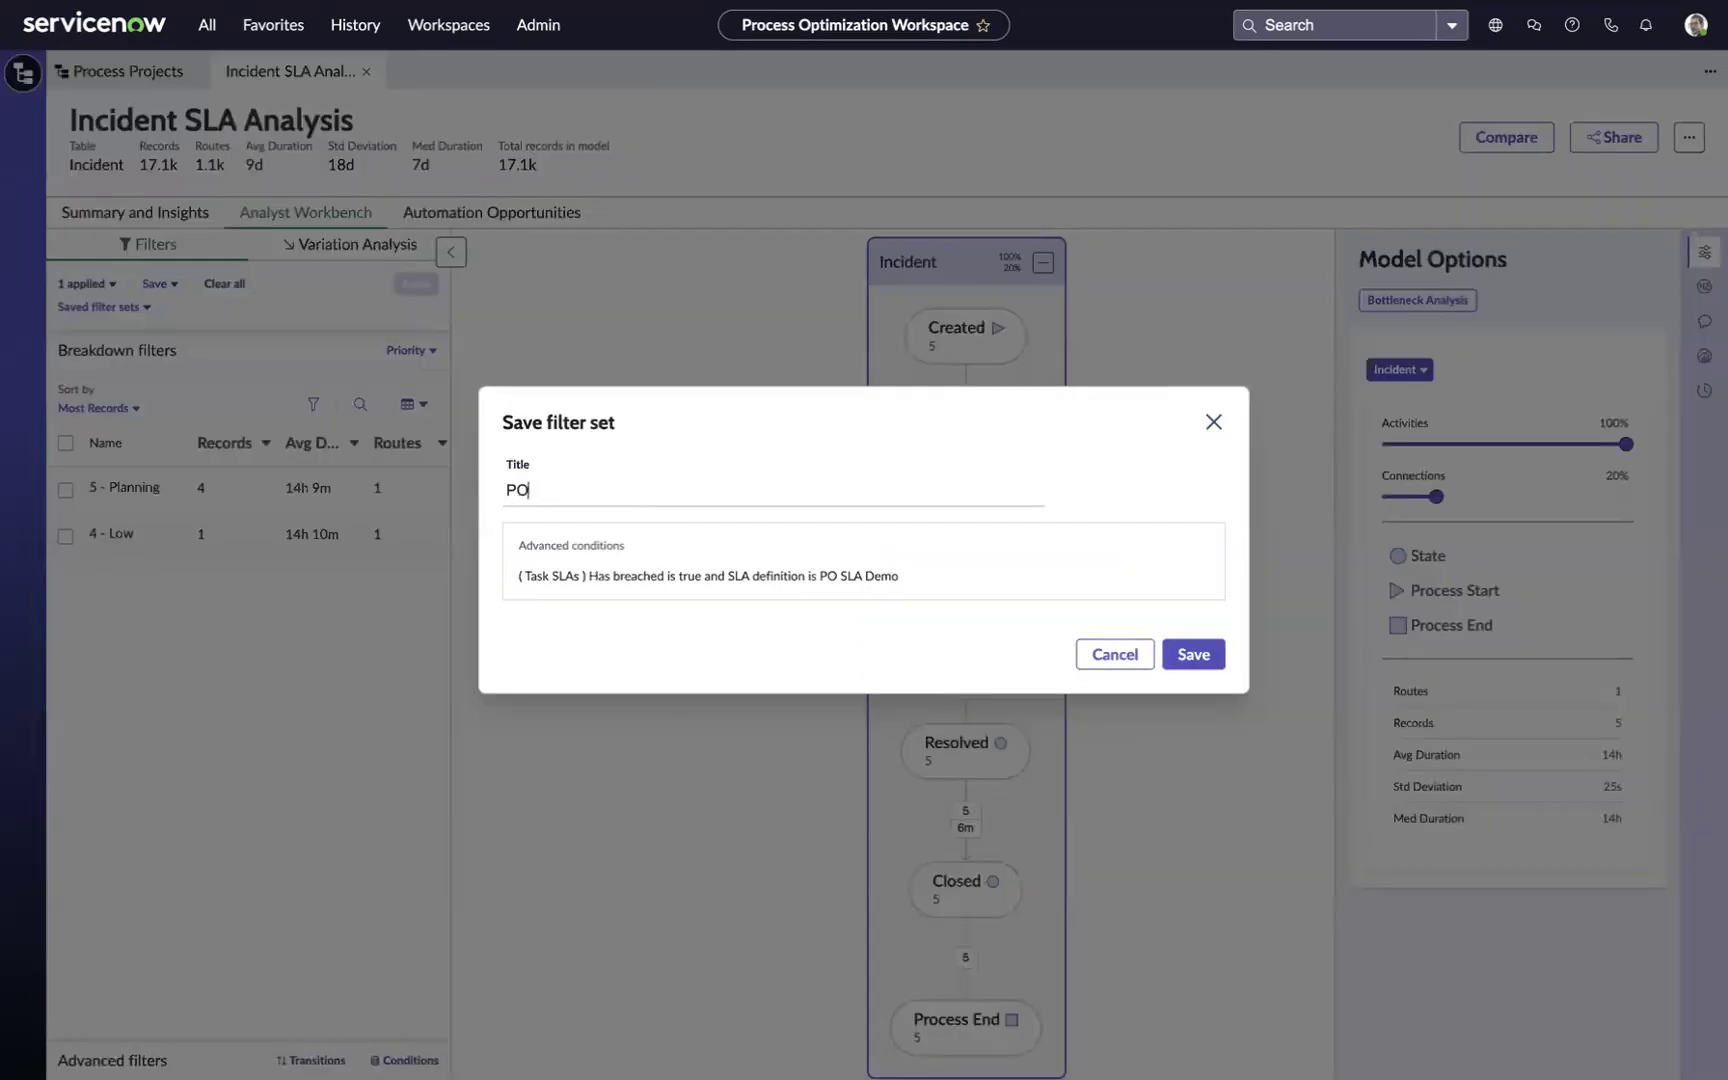
text( SLA Demo Breaches)
click(1181, 656)
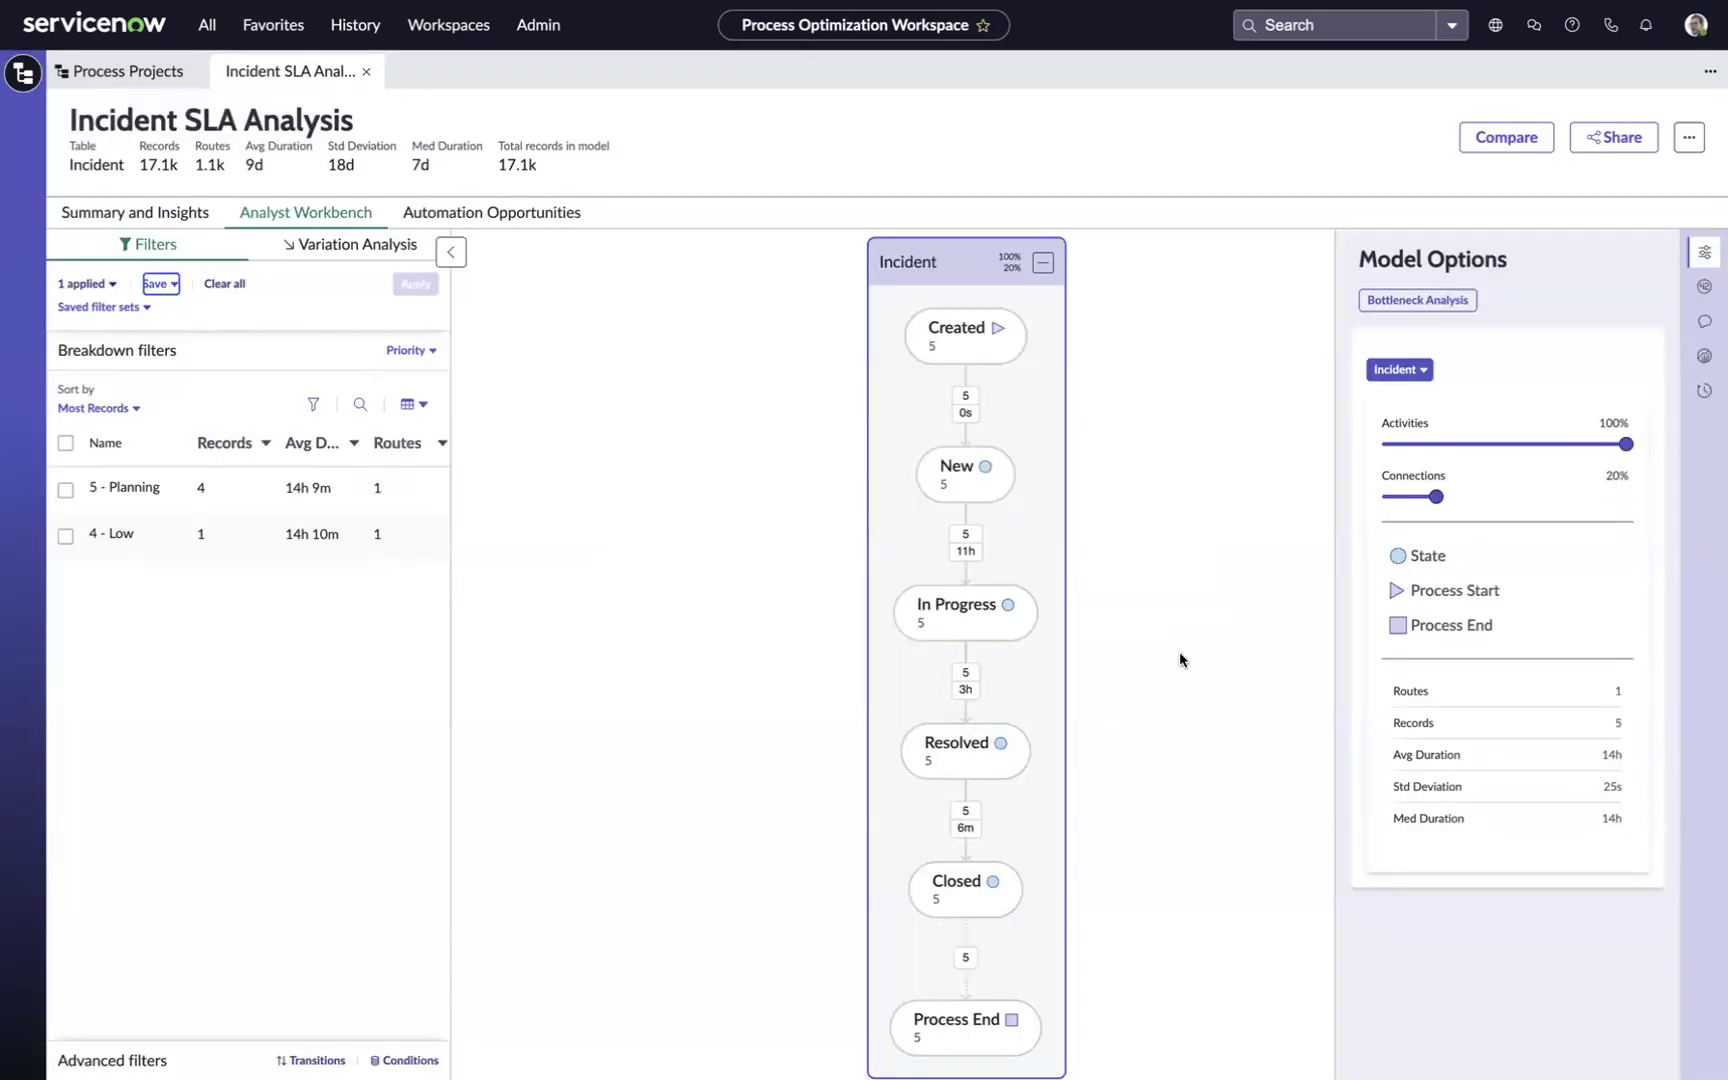
click(224, 284)
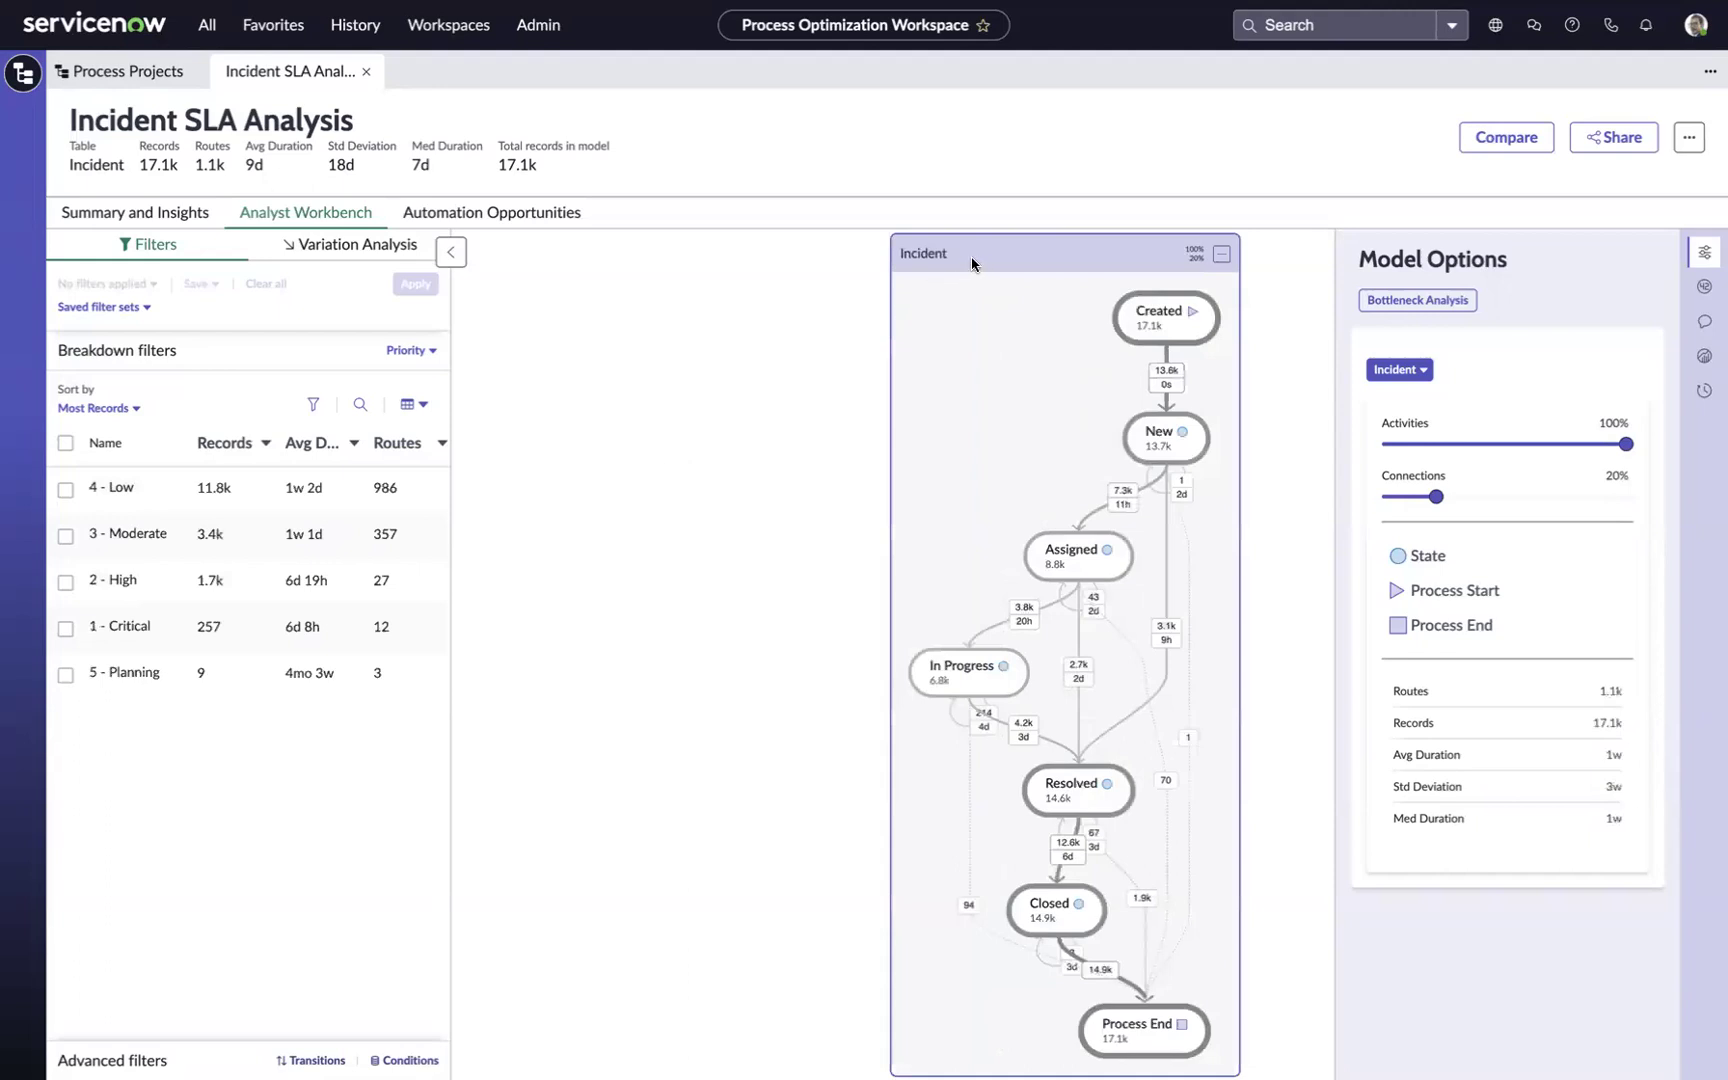
drag(957, 265, 797, 263)
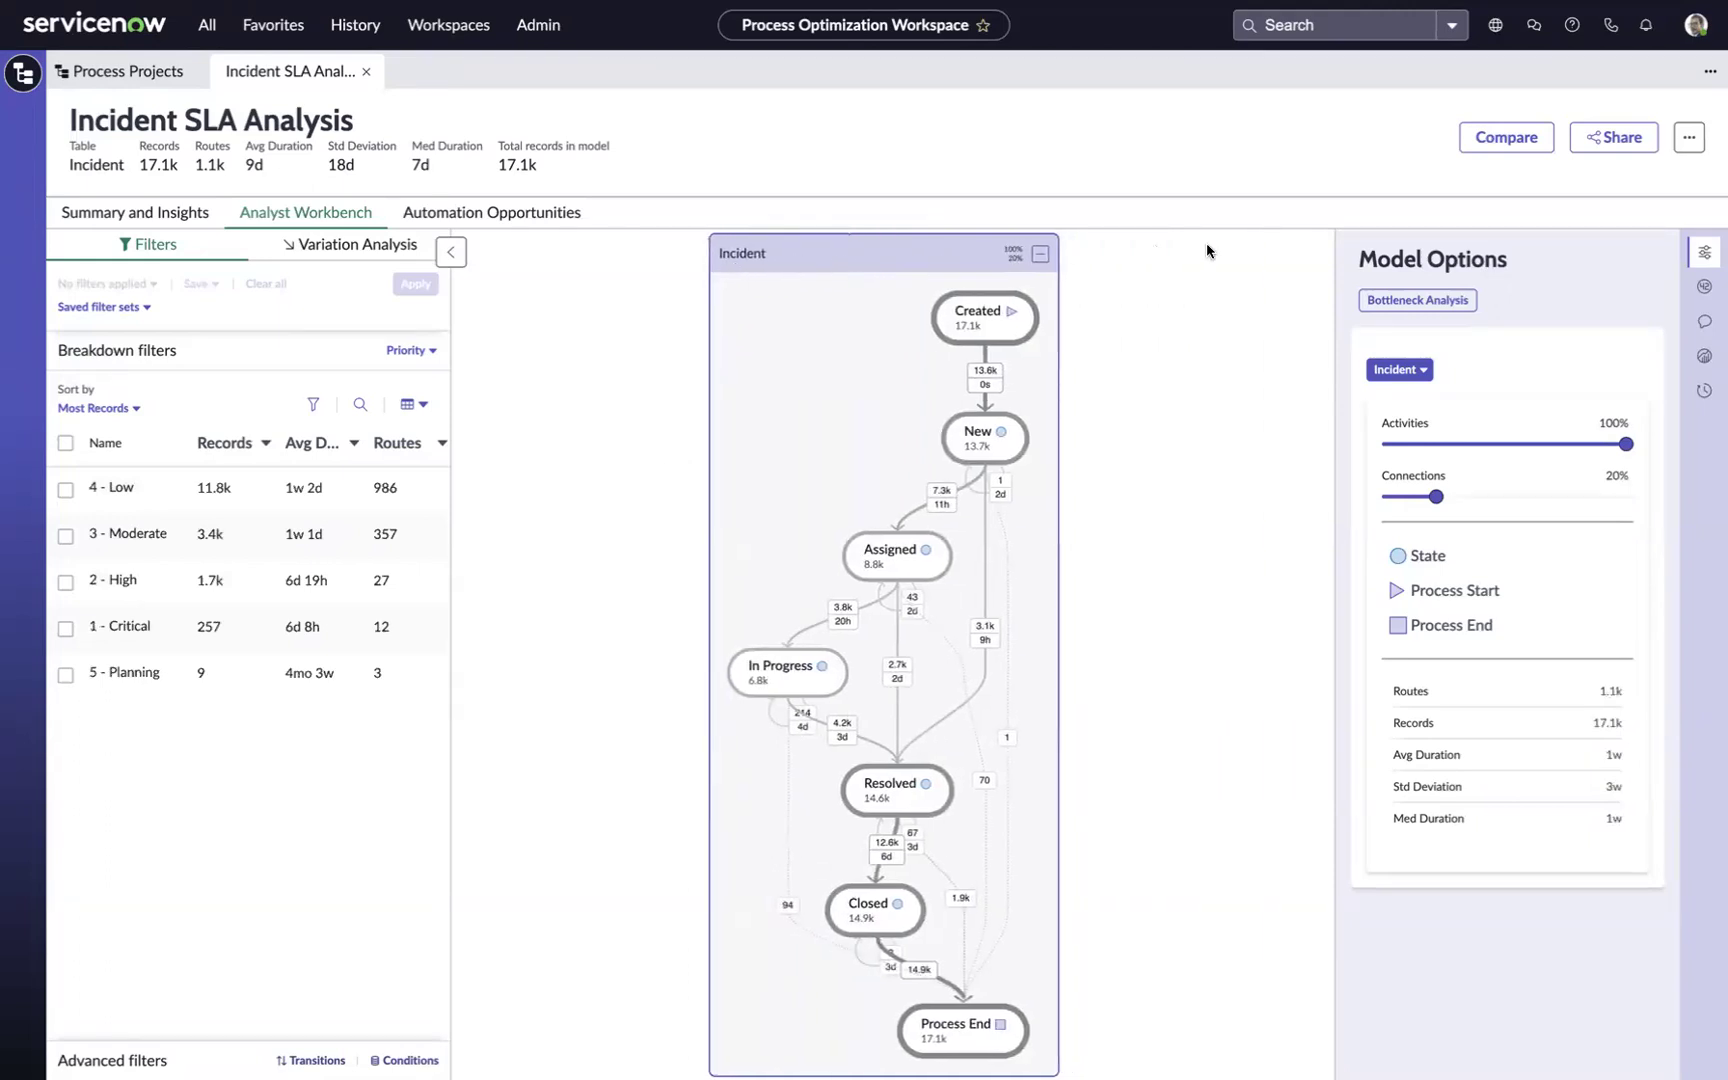
Start a comparison and apply the saved PO SLA Demo Breaches filter set to Model B.
click(1507, 140)
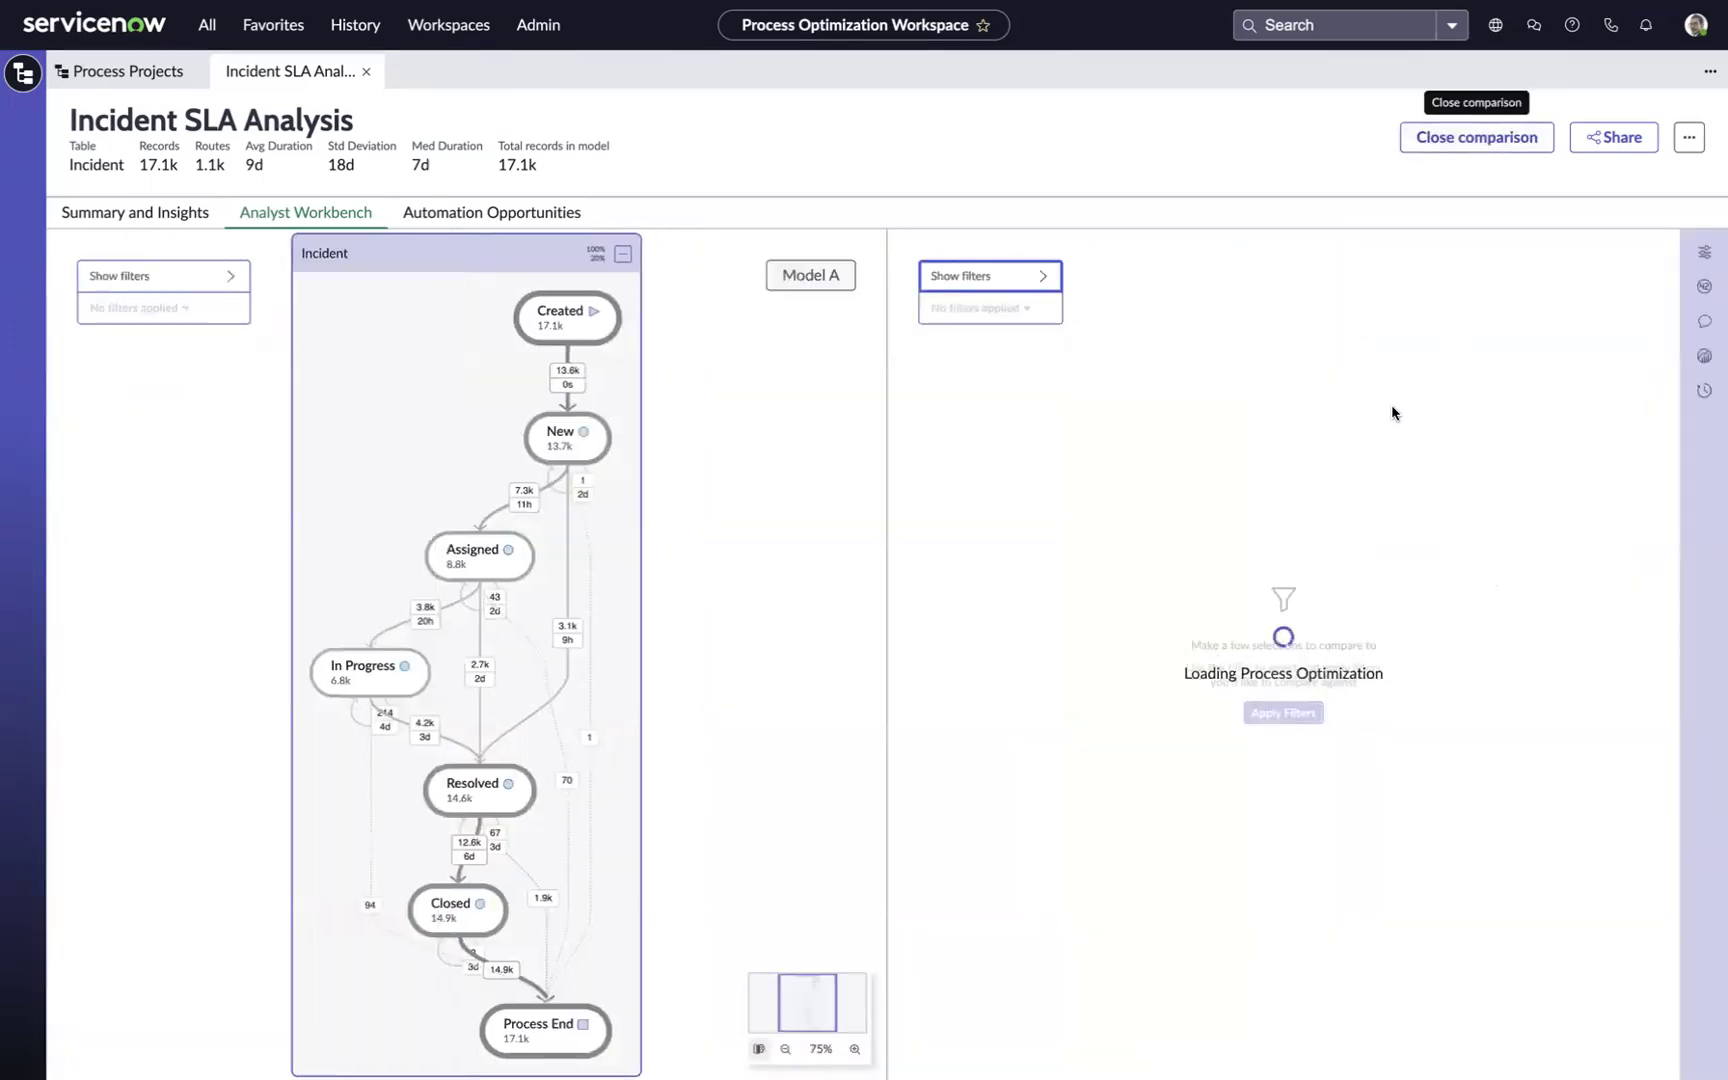
click(1045, 288)
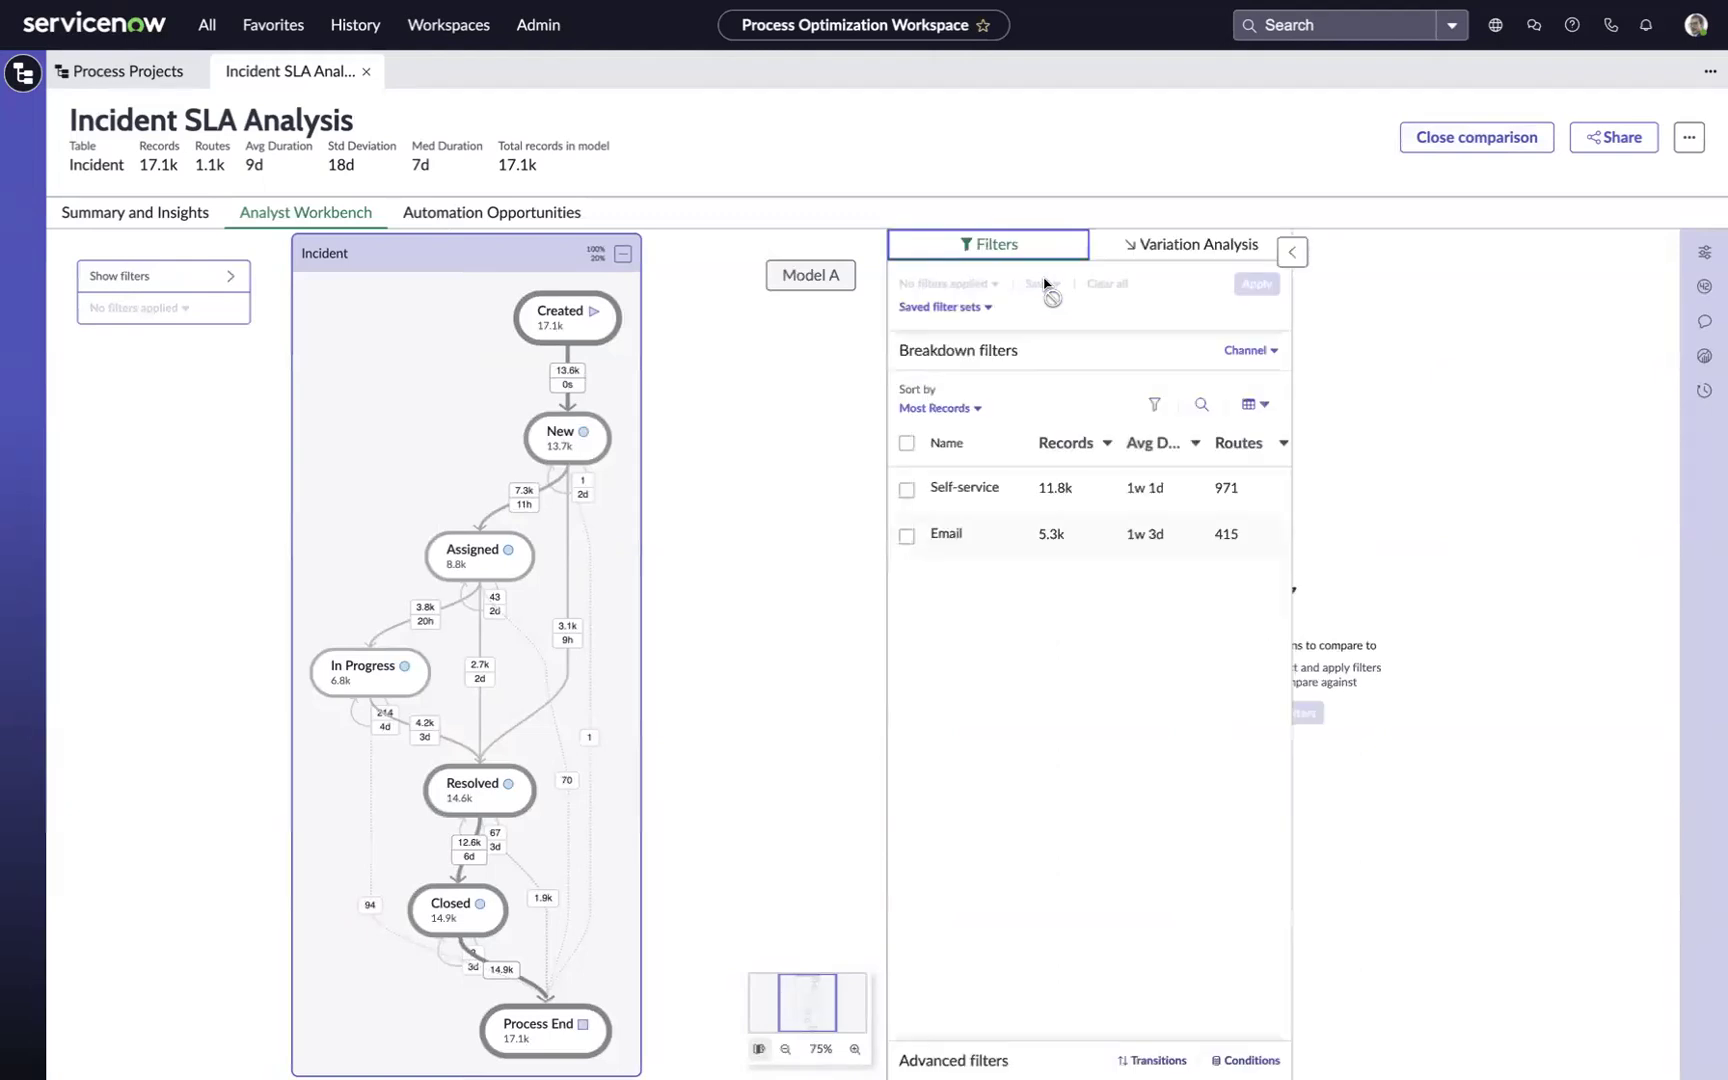
click(985, 309)
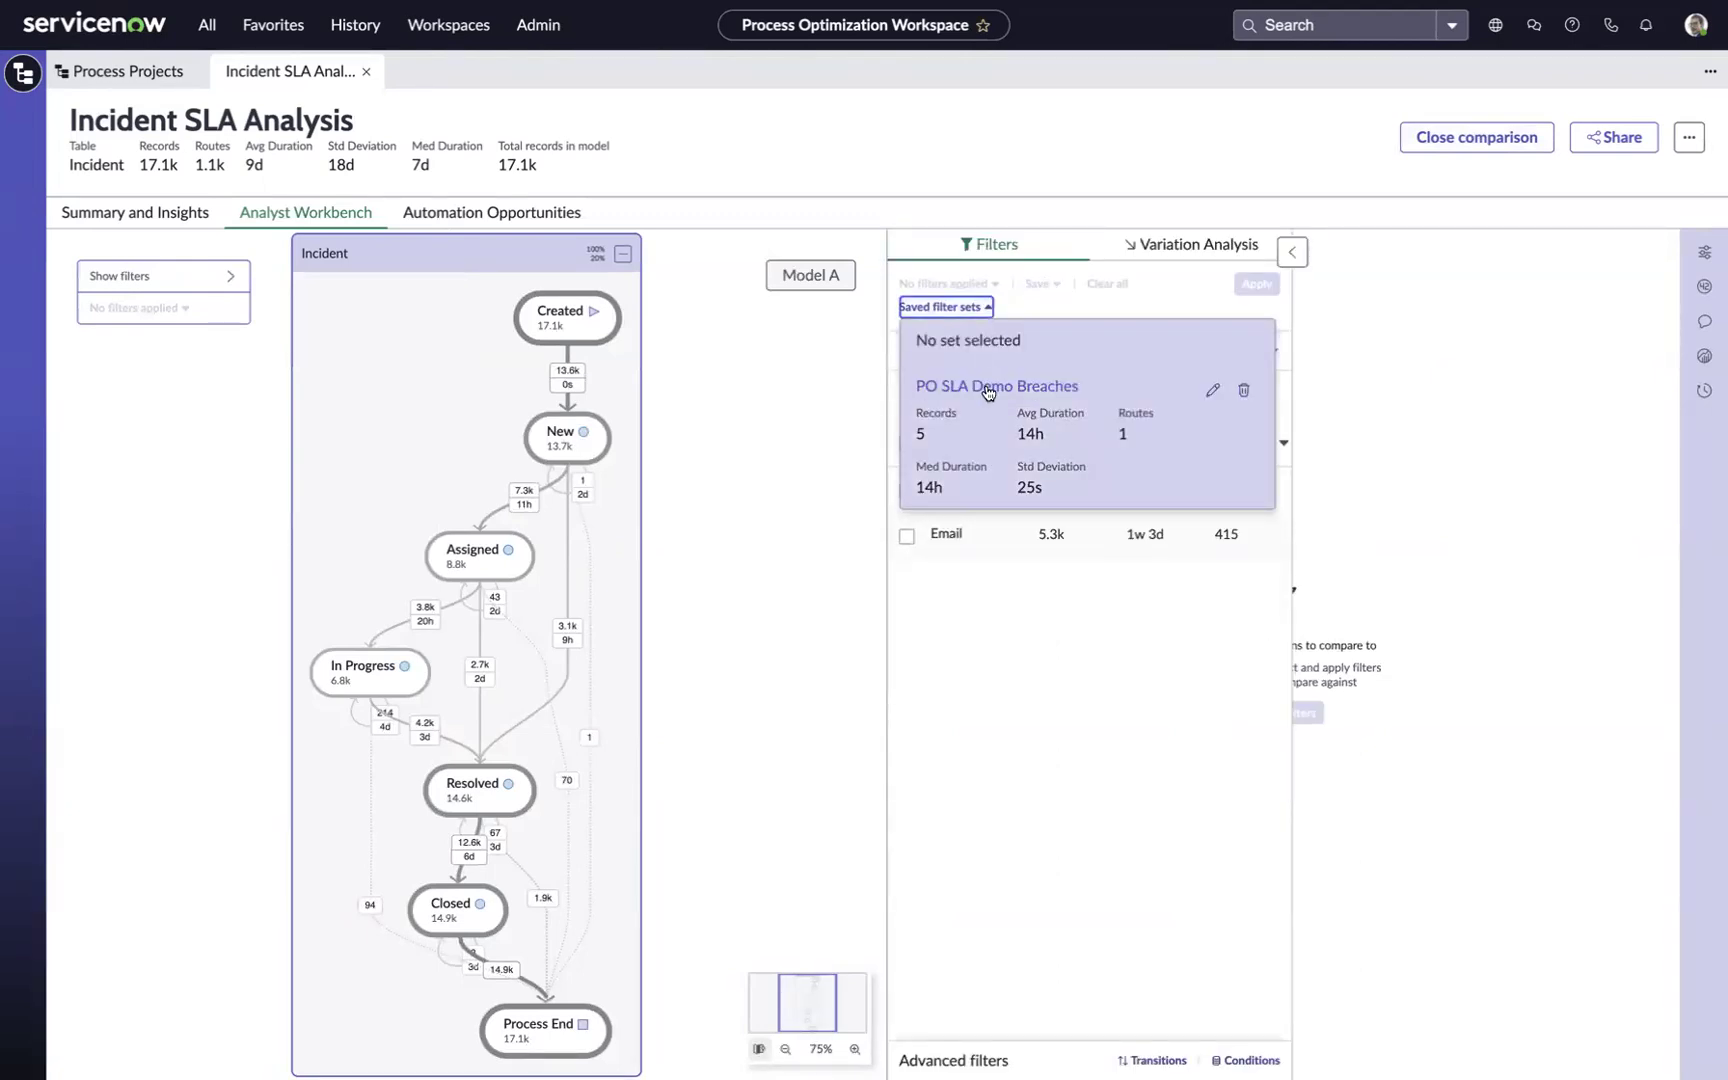
click(988, 392)
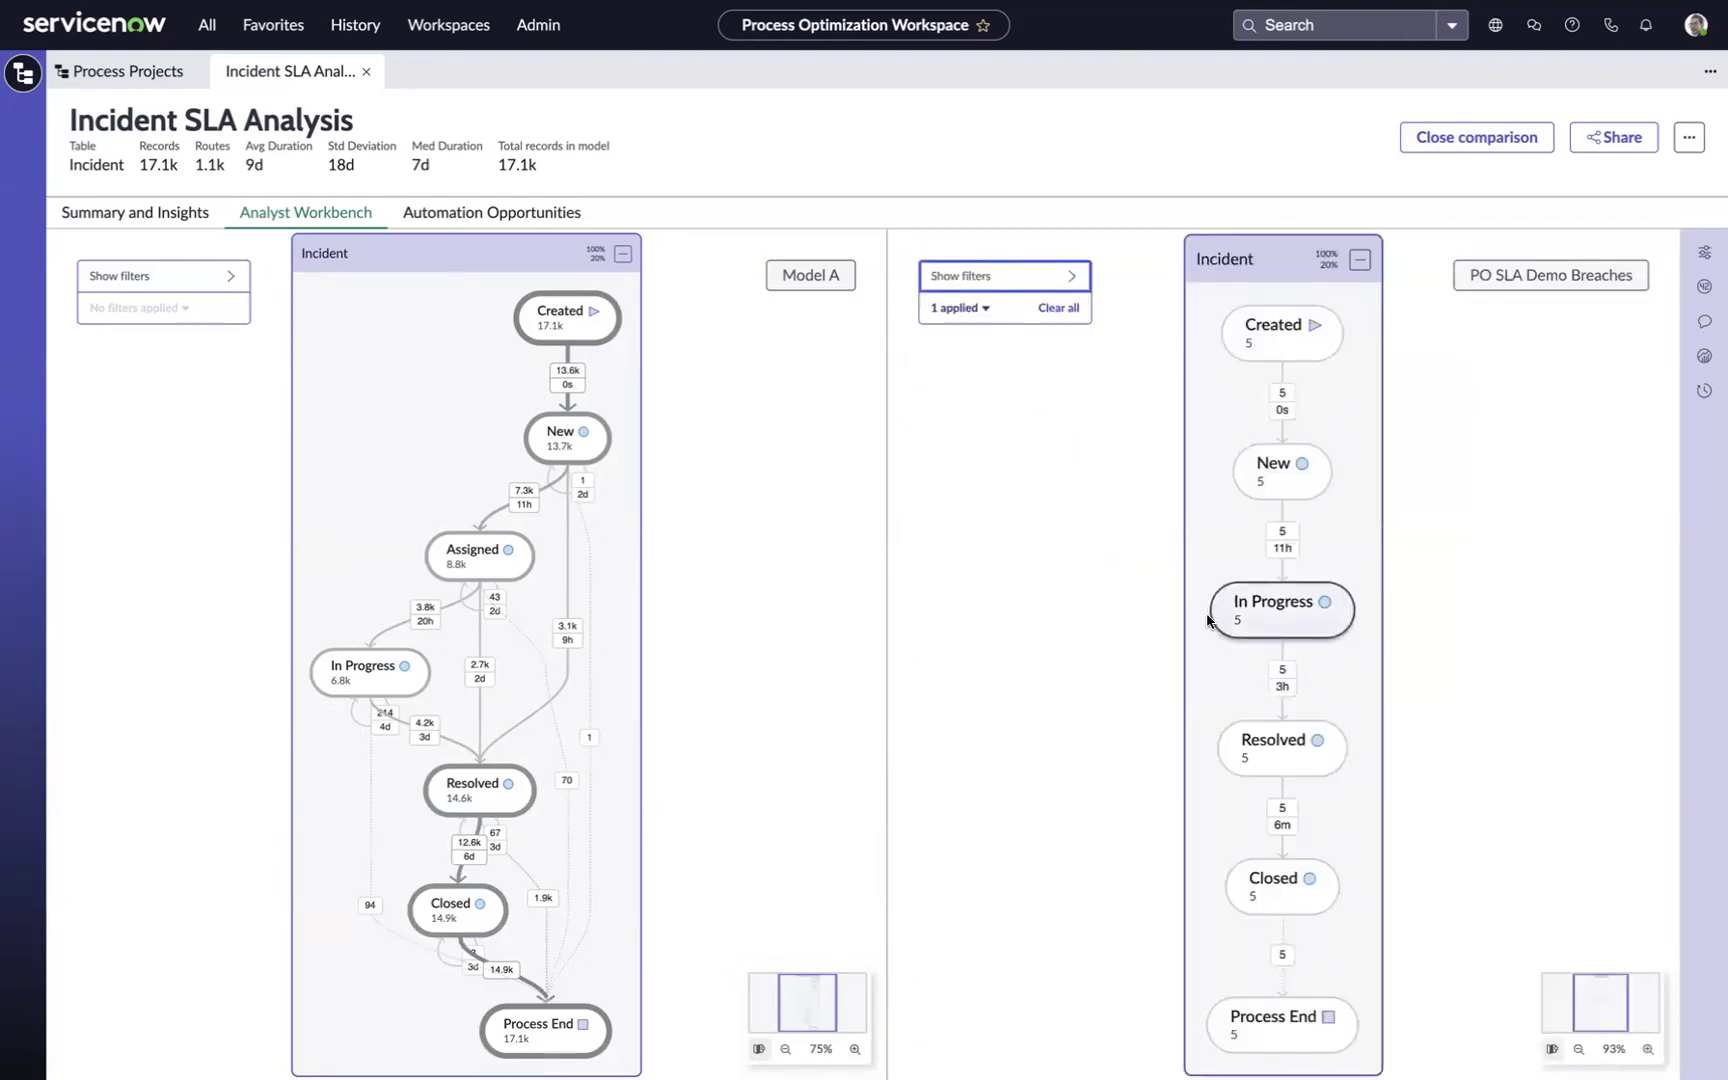
click(231, 290)
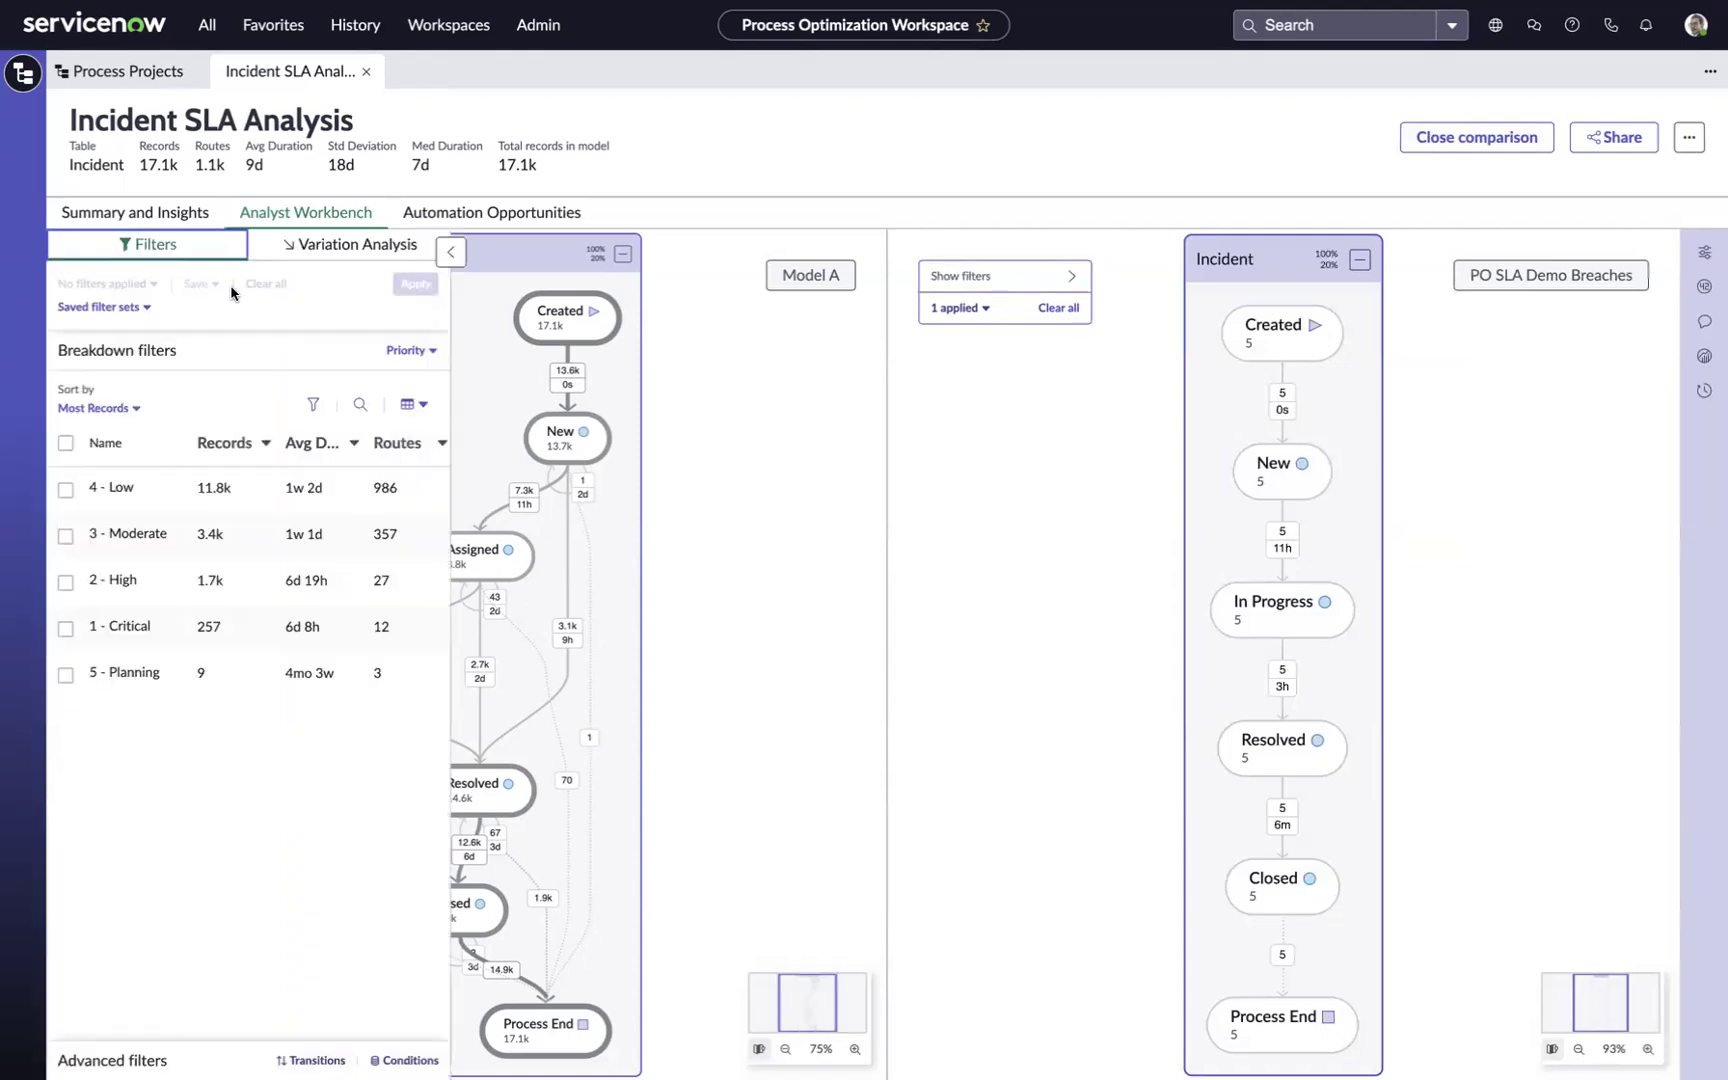
Break Model B down by Priority instead of Channel and show Comparison Statistics.
click(963, 282)
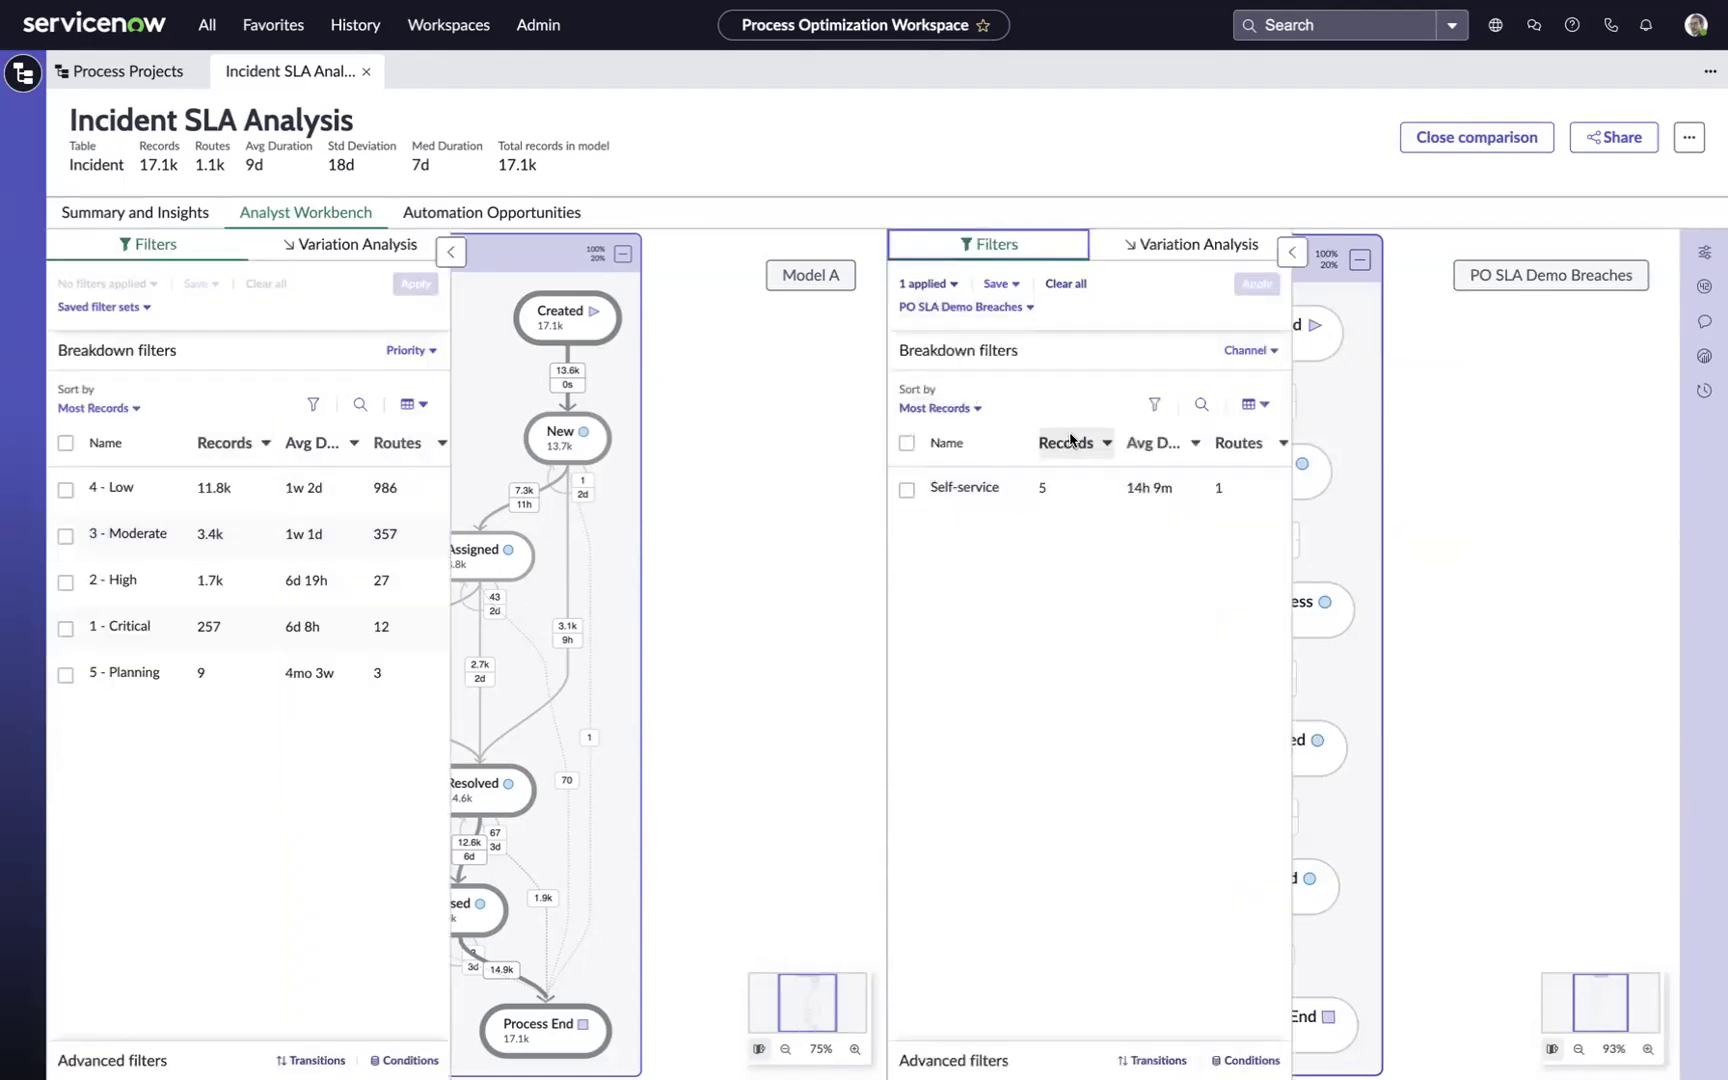
click(1237, 357)
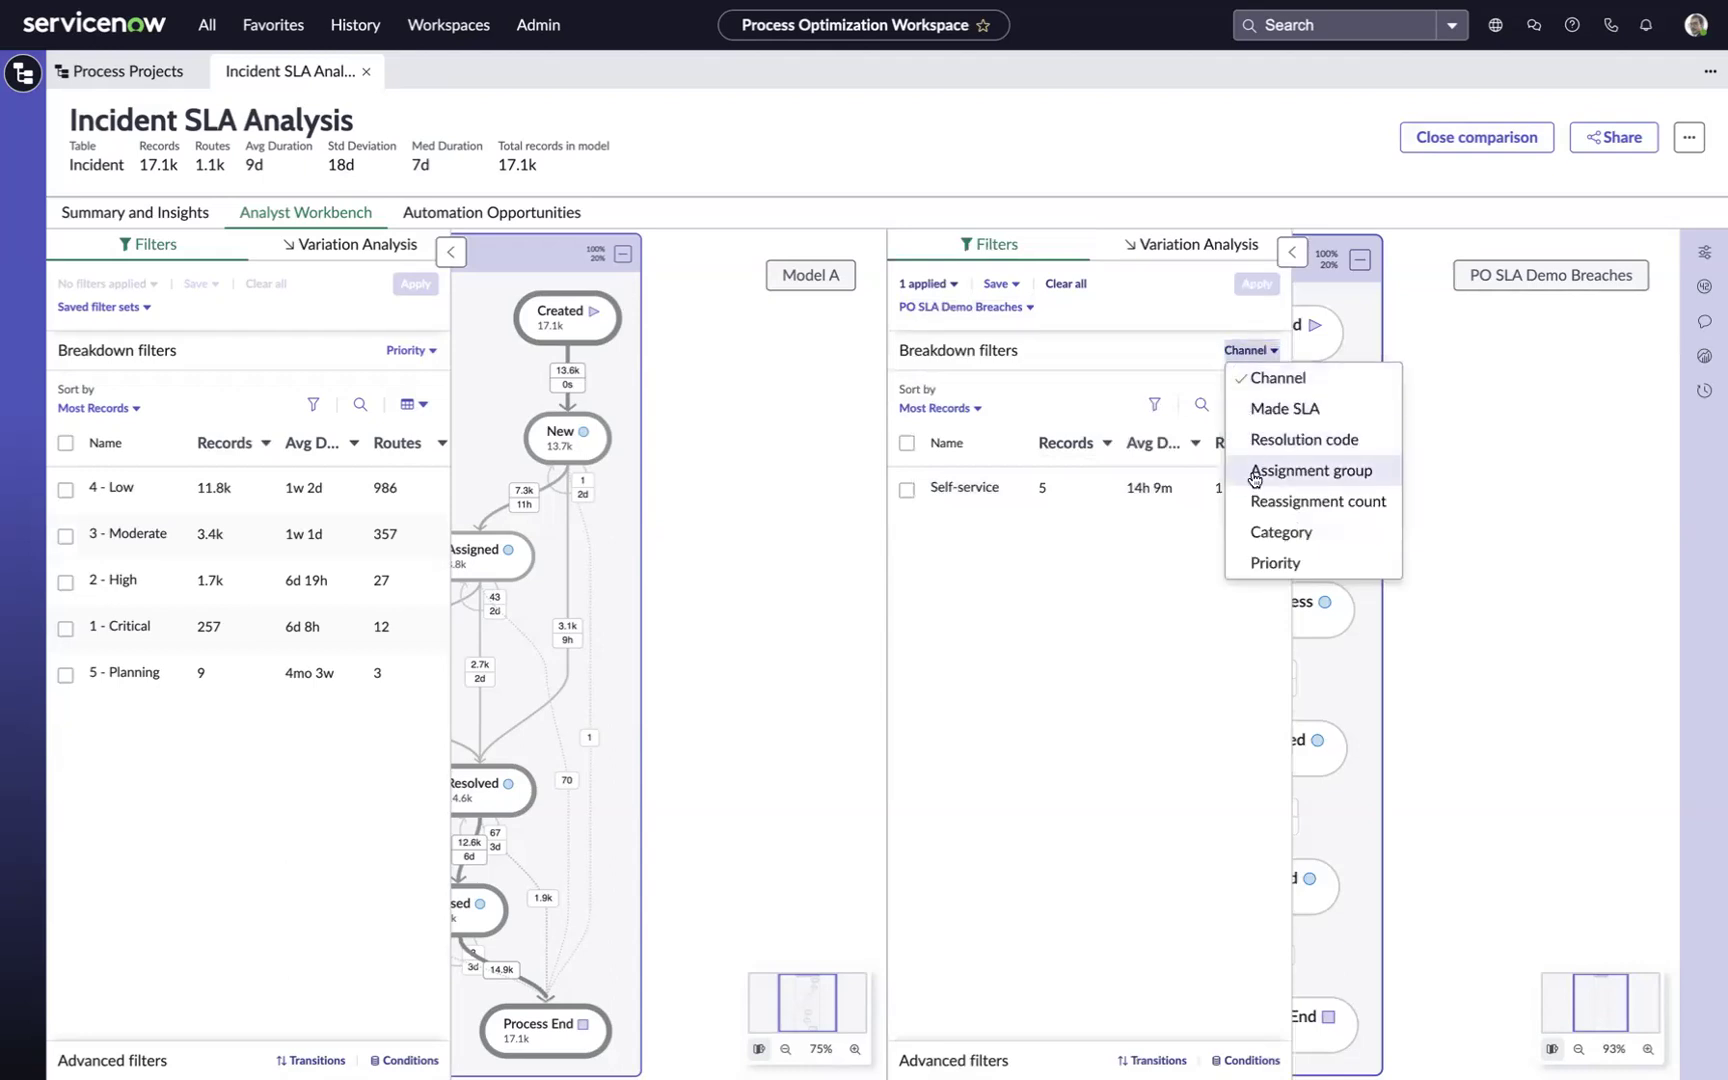
click(1256, 565)
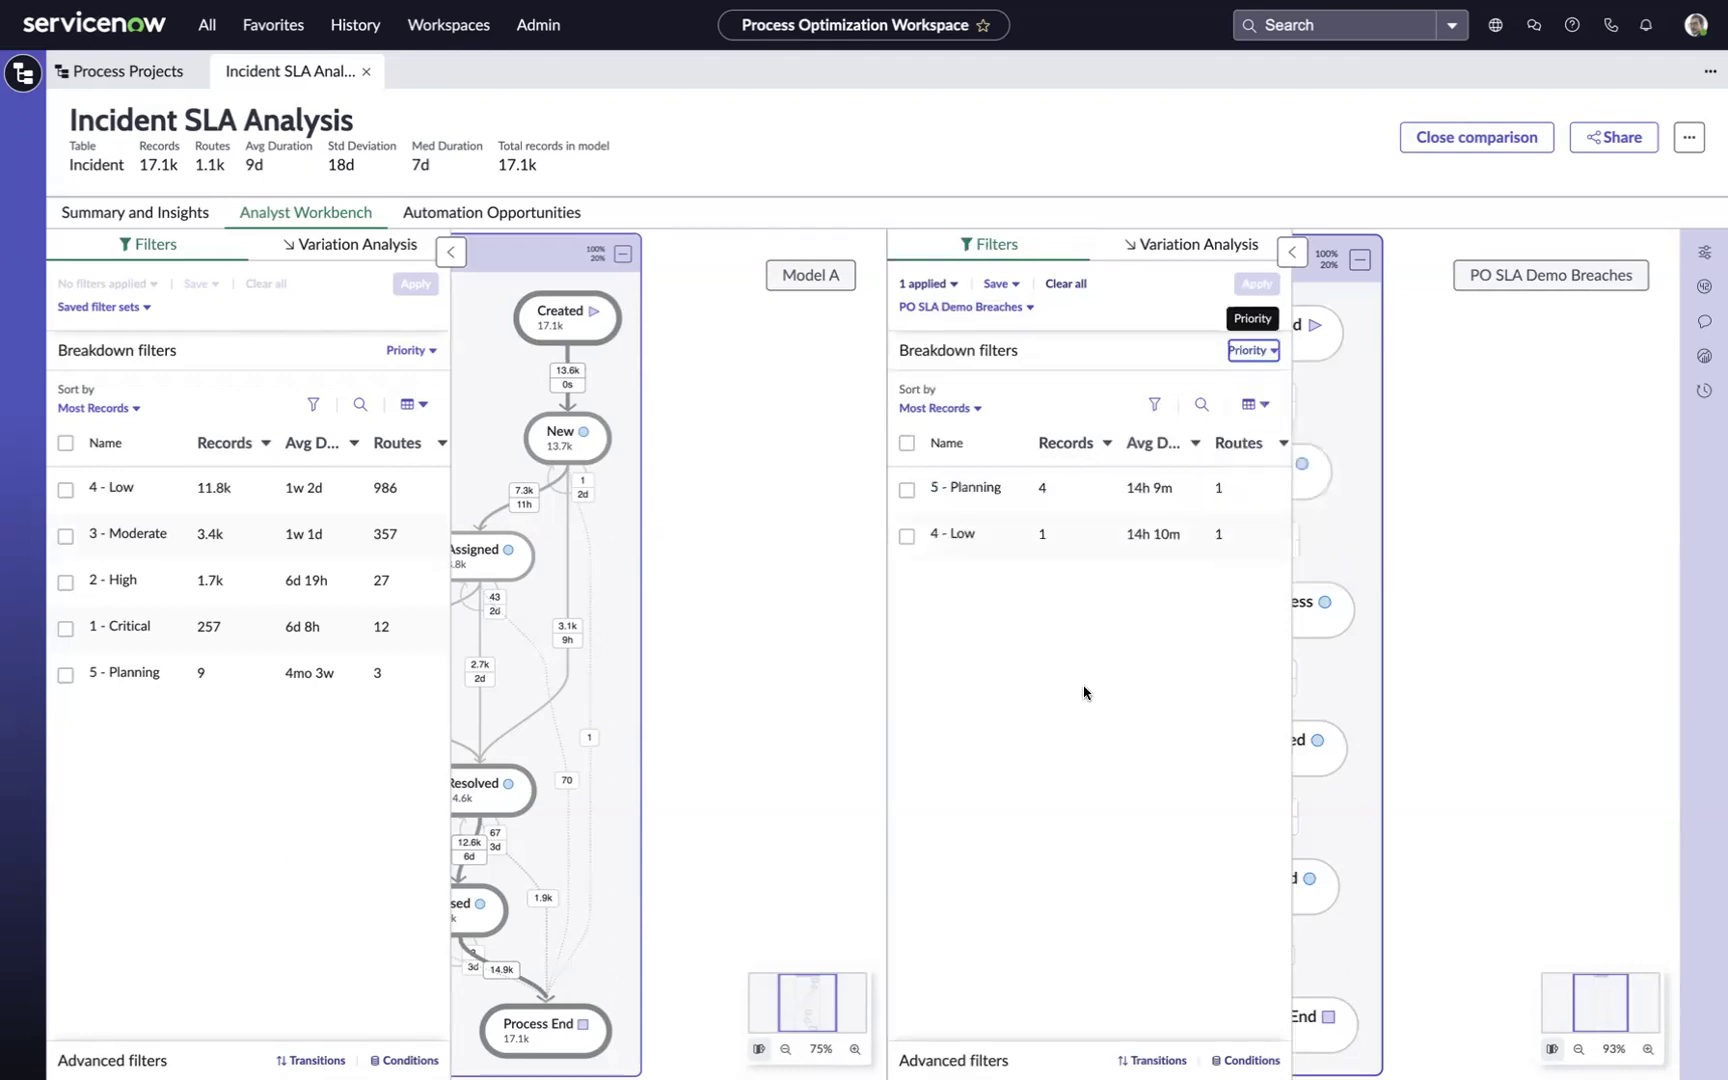
click(1700, 257)
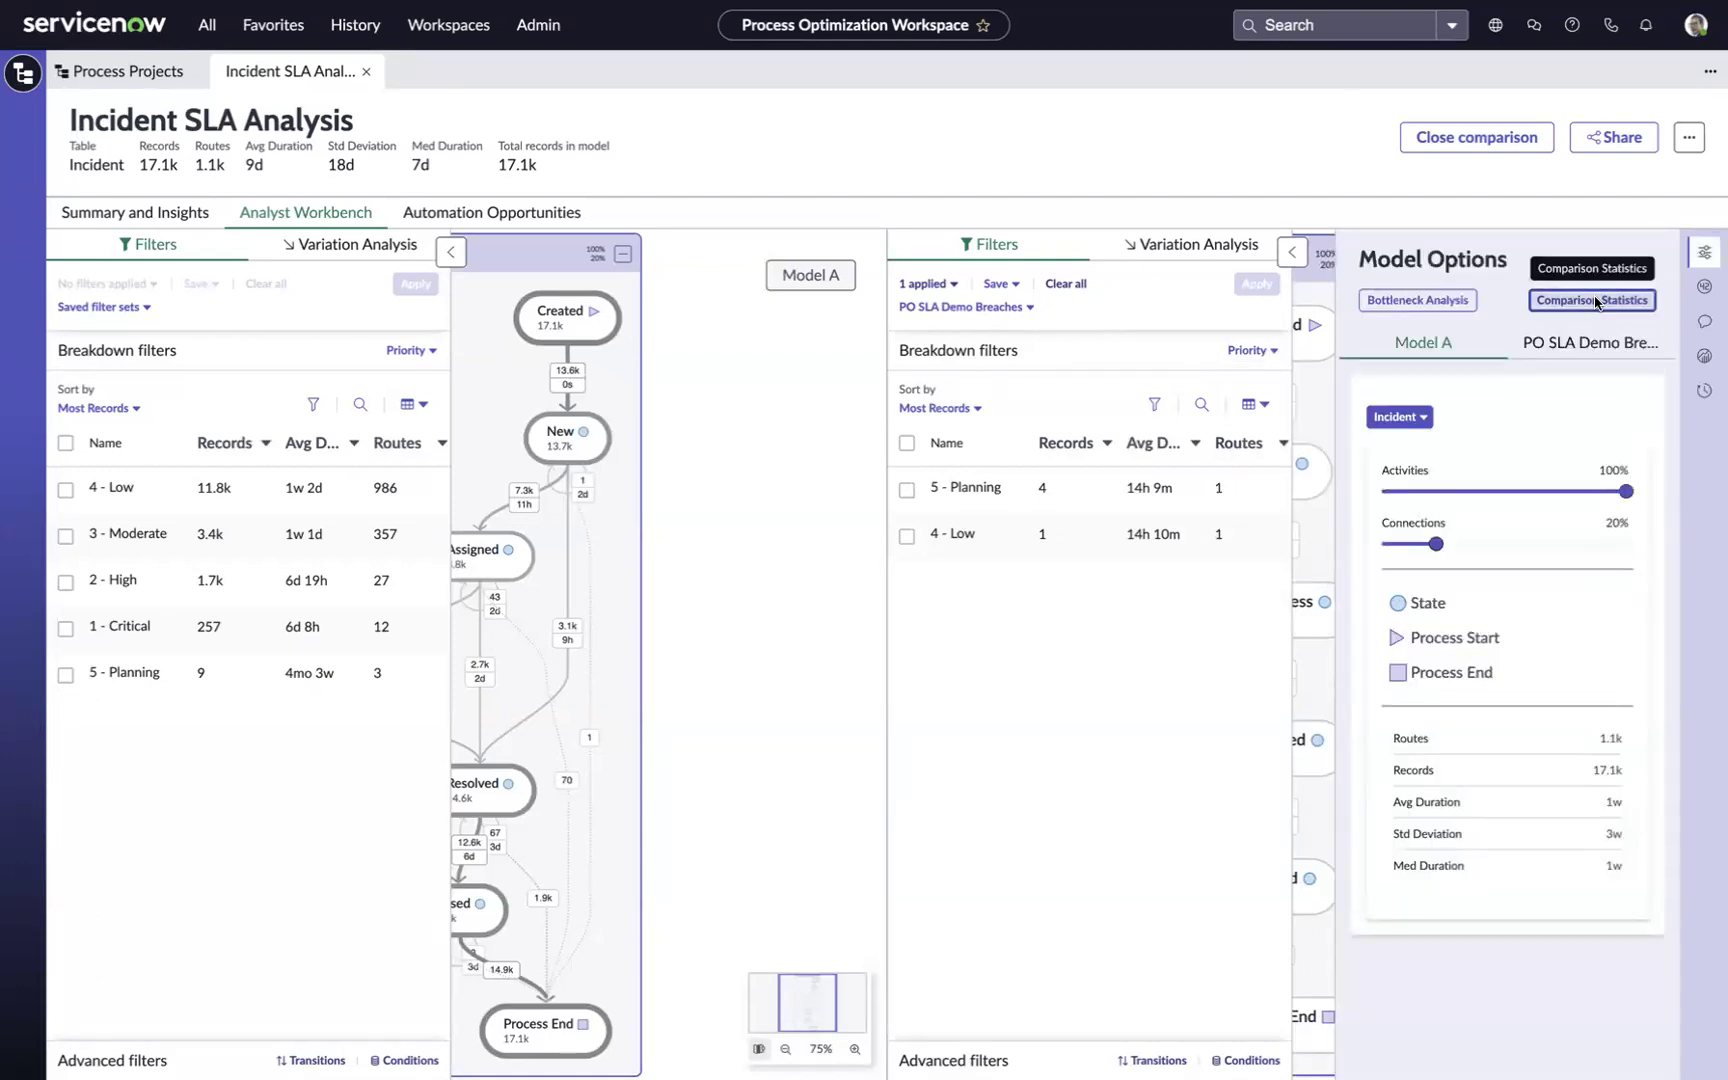
click(1596, 303)
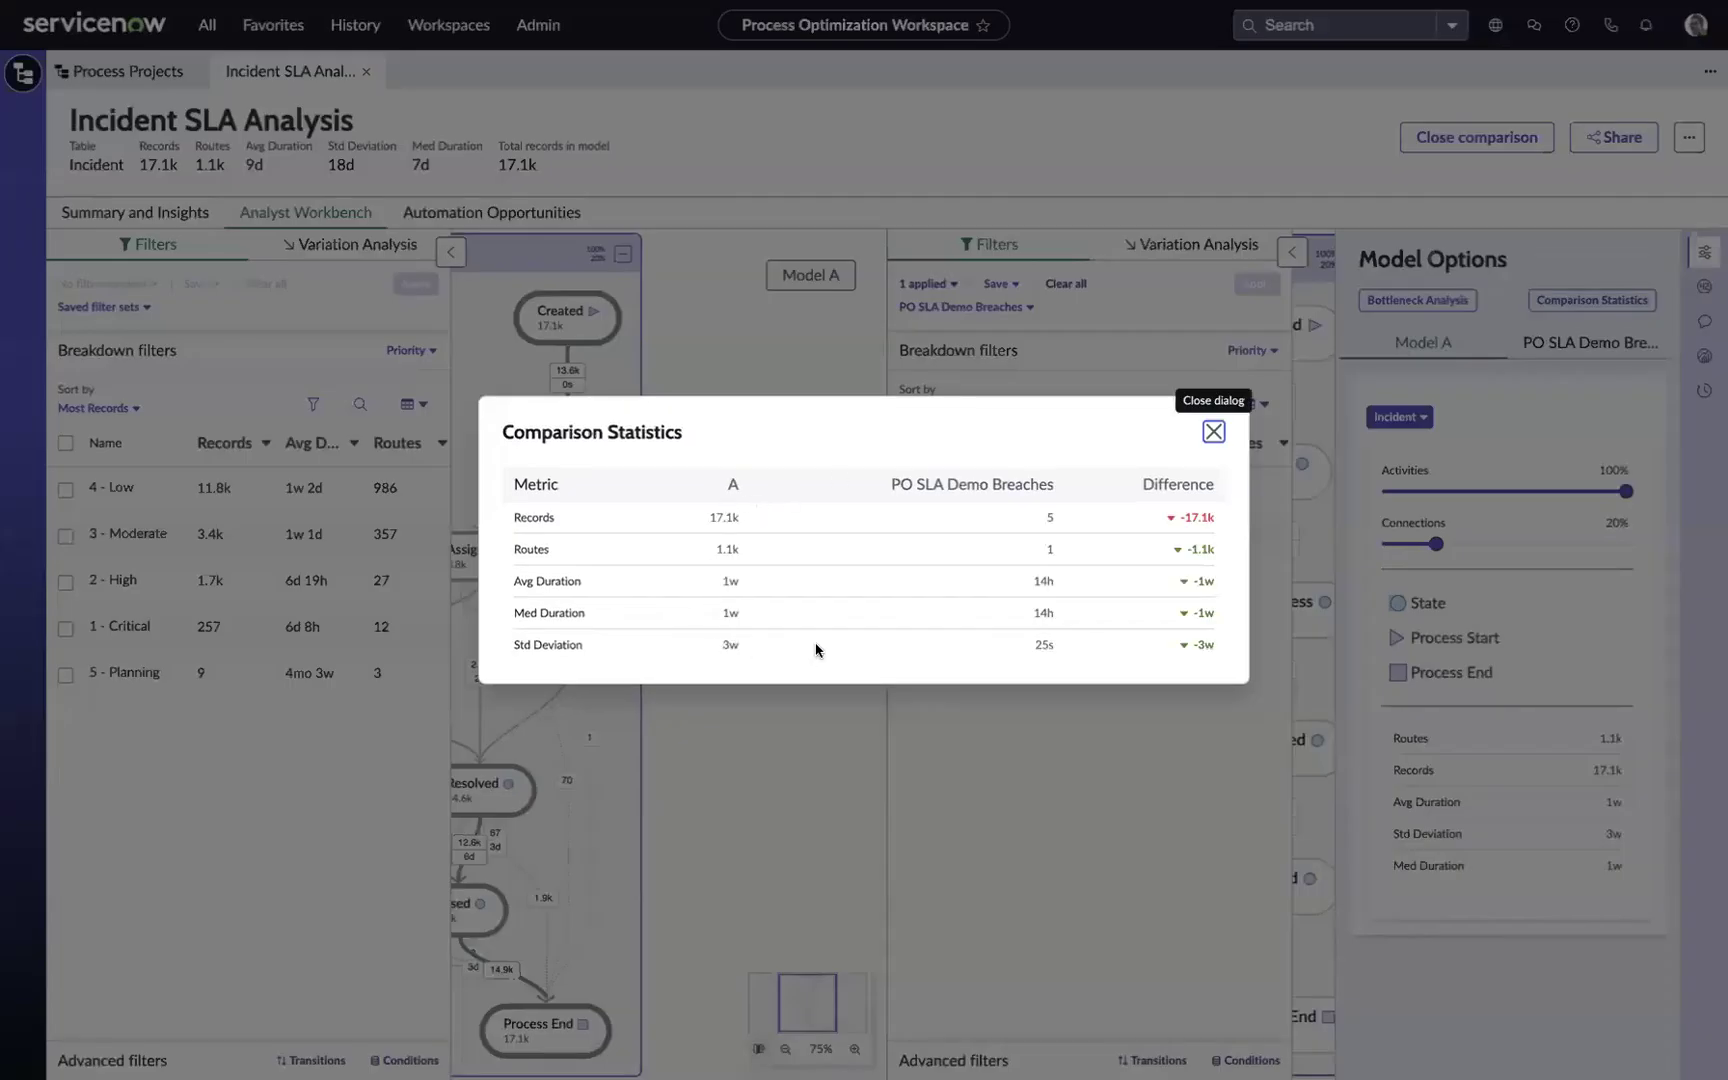